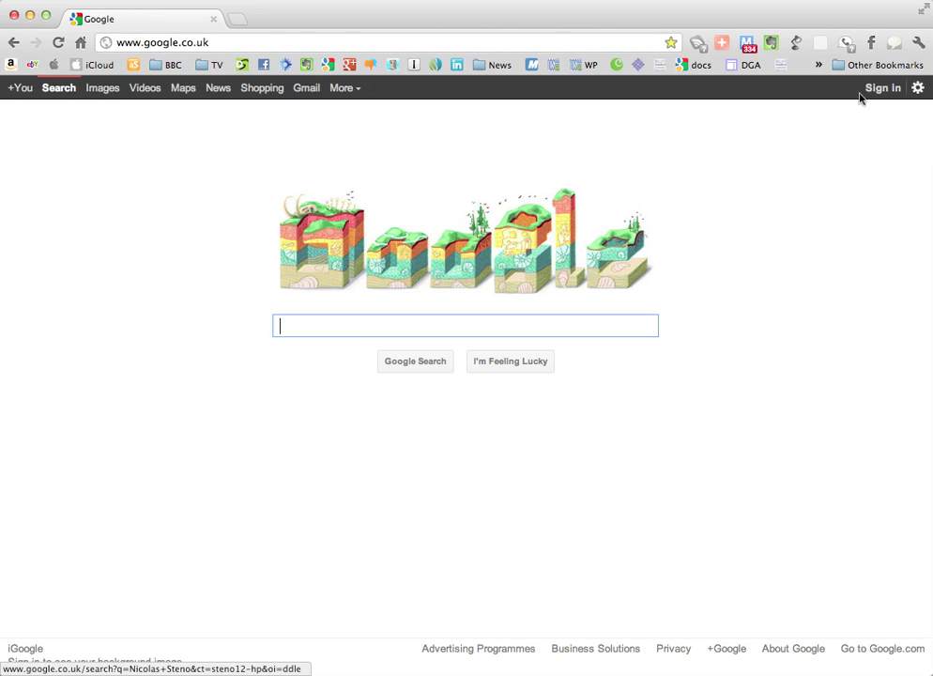
Step: Sign in to Google with the suggested practice account e-mail and its password
left_click(864, 87)
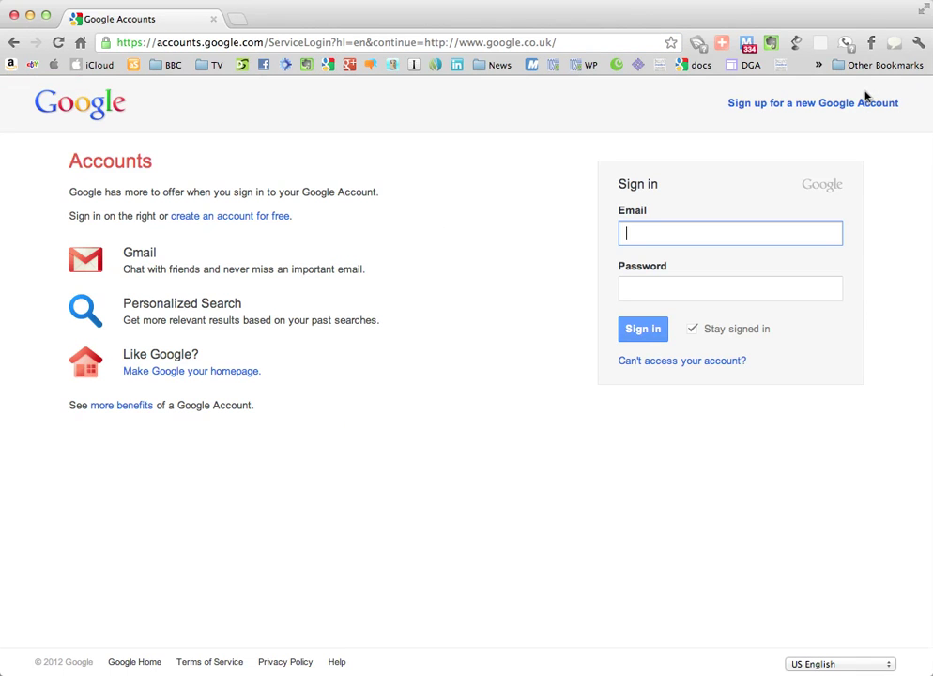
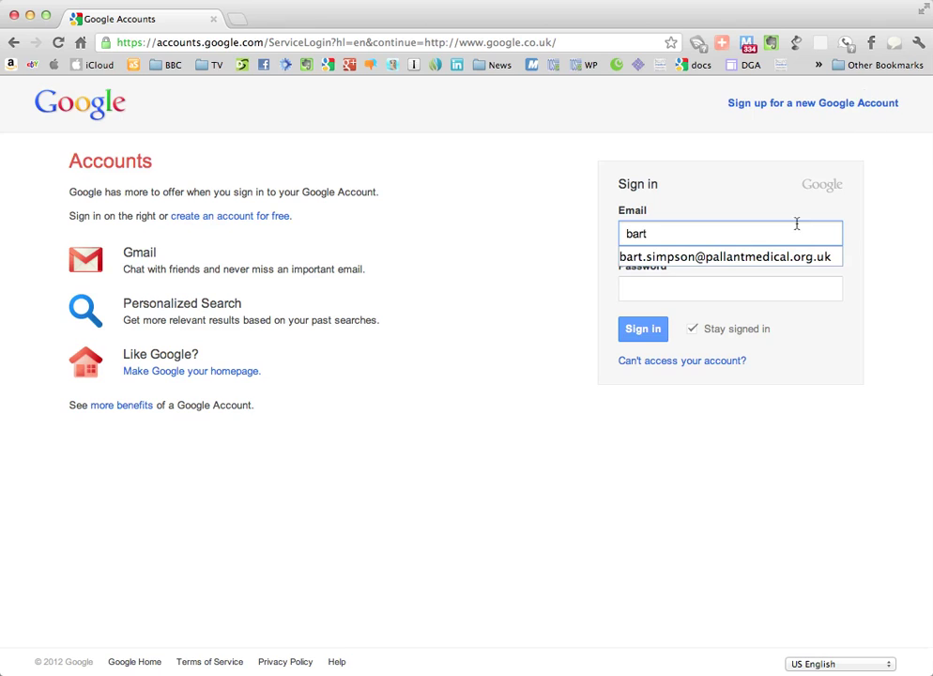
left_click(788, 253)
left_click(763, 298)
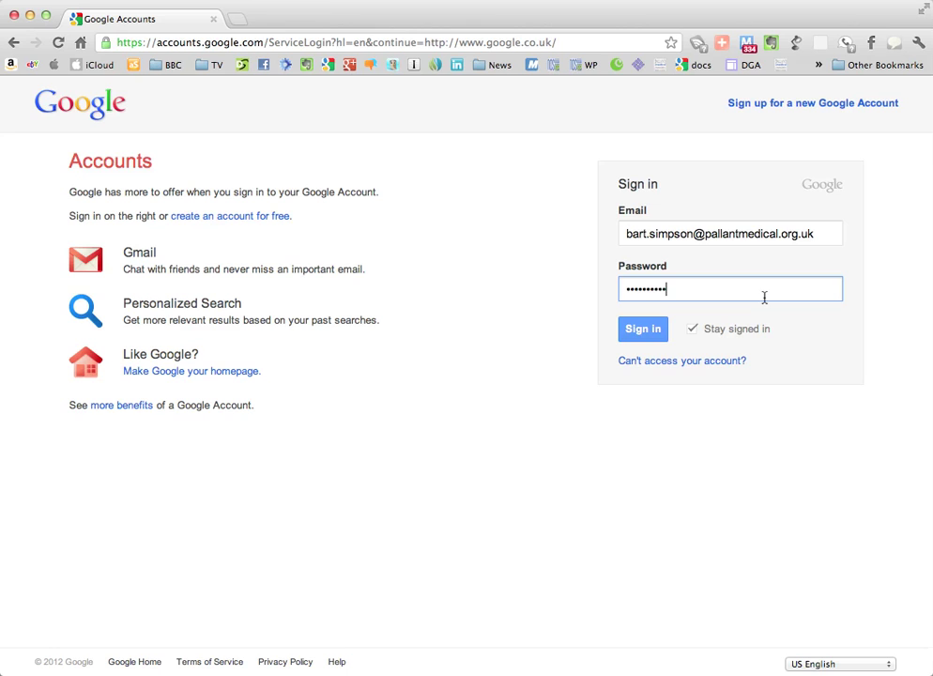
left_click(644, 329)
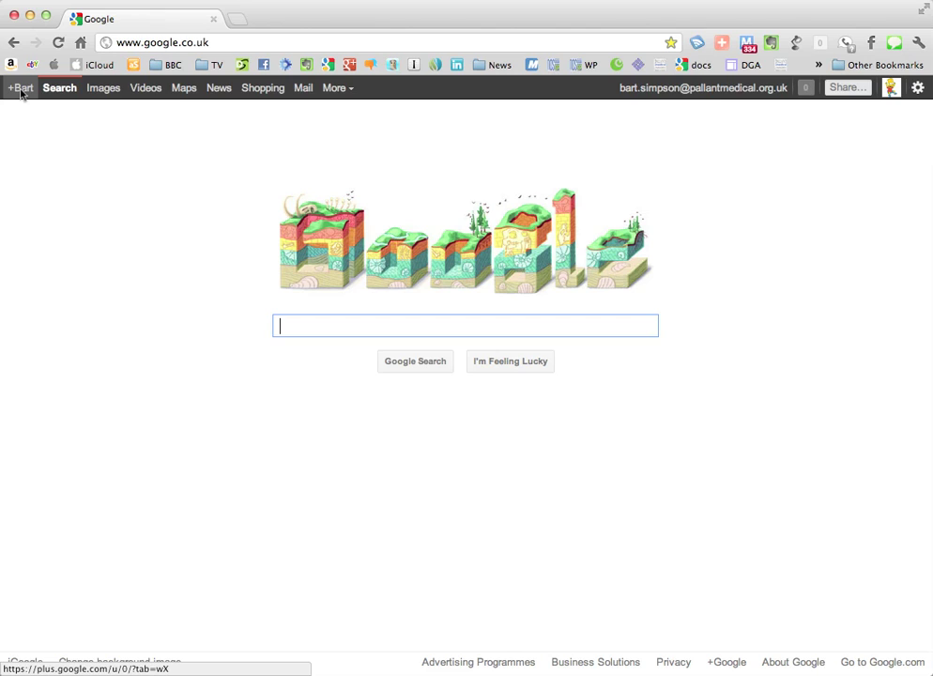
Step: Open the Gmail inbox, then go to the organisation's Google Sites
left_click(305, 88)
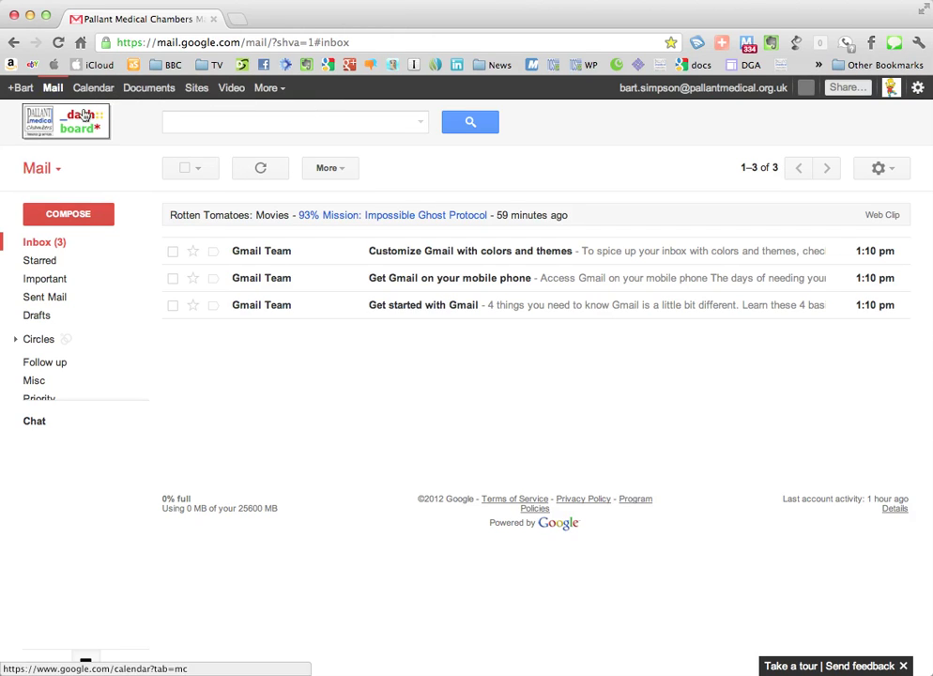
left_click(196, 88)
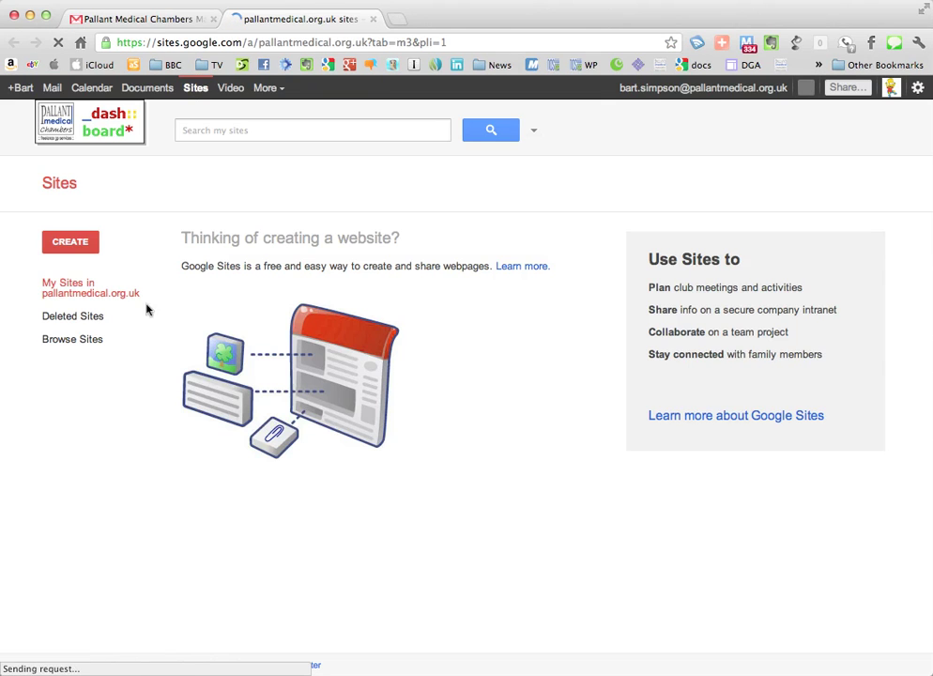
Step: Browse the site directory's 'members only' category and open the Cupboard site
left_click(86, 342)
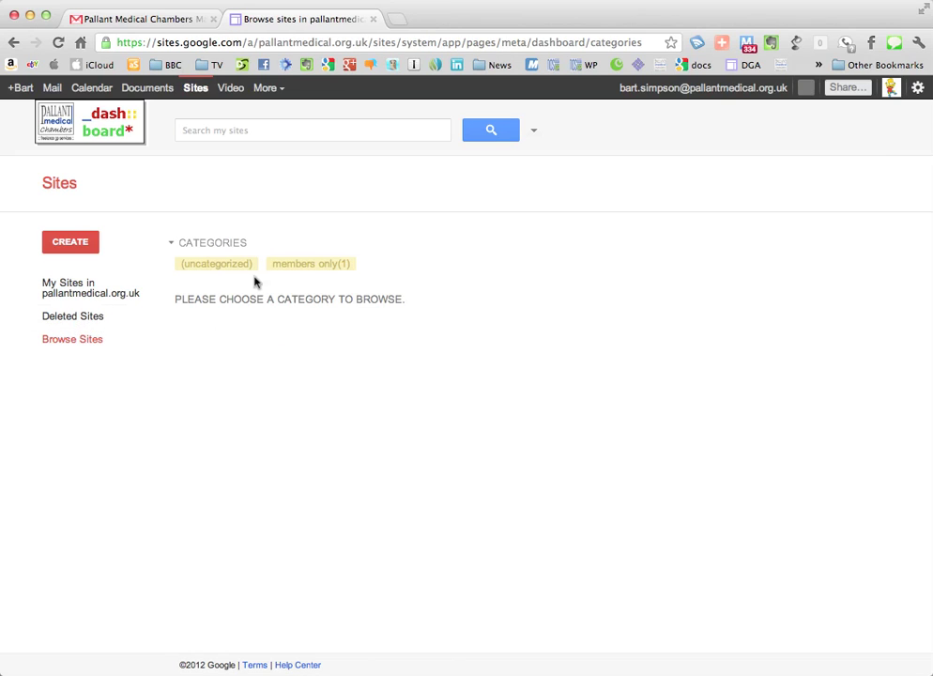
left_click(305, 272)
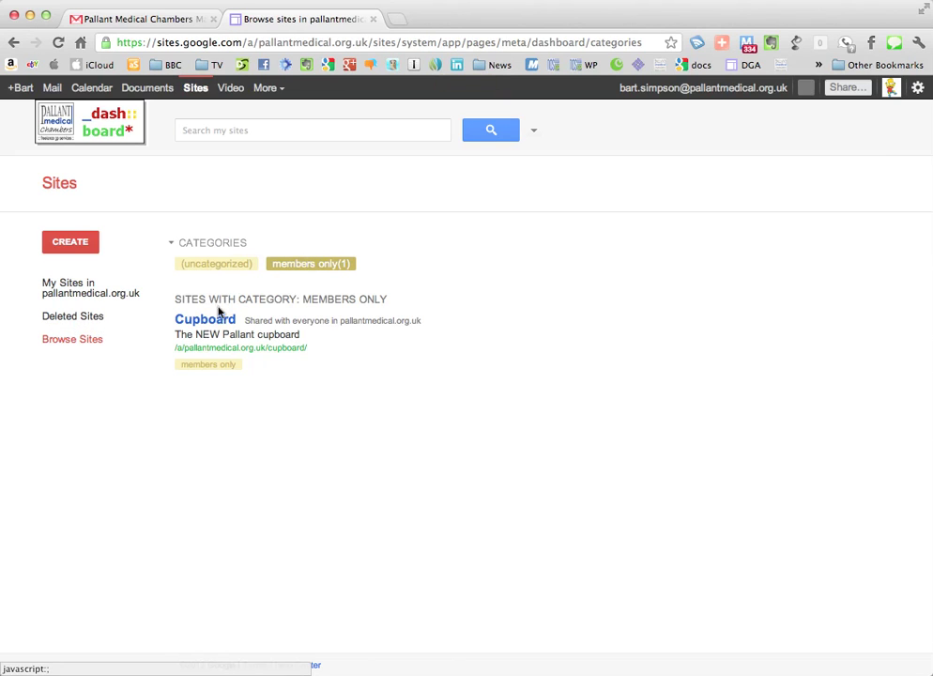
left_click(209, 325)
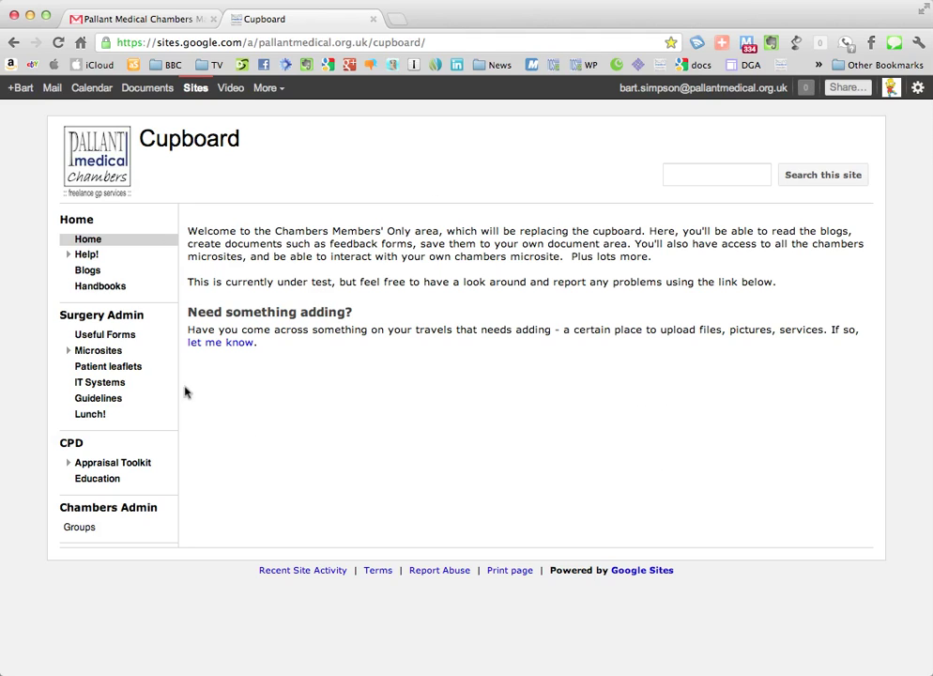
Step: Go to the Appraisal Toolkit's ePortfolio page and launch its Documents area in a new tab
left_click(68, 463)
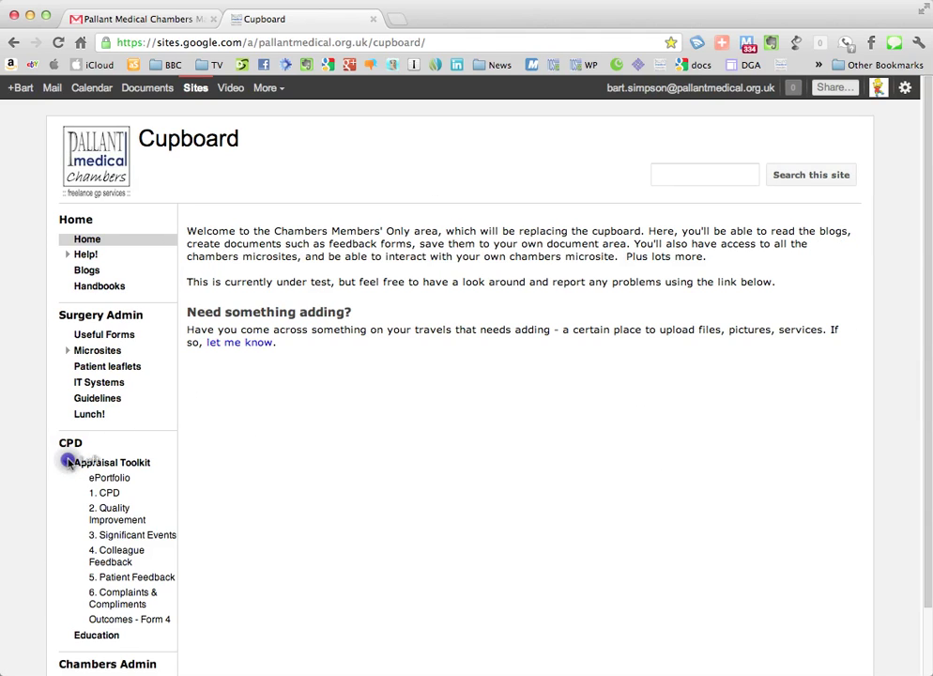
left_click(117, 464)
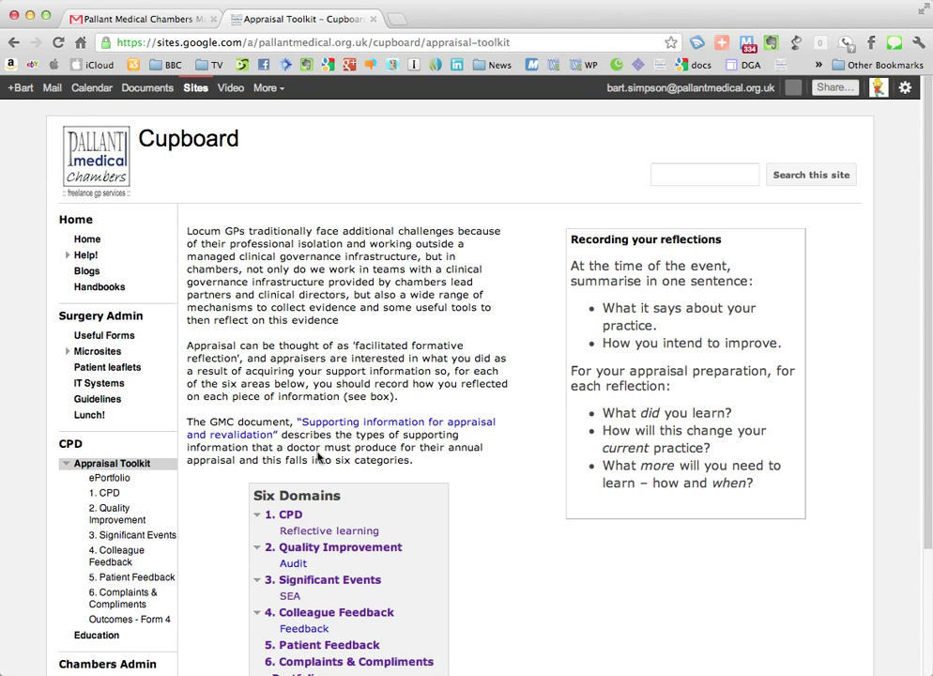
scroll(353, 349, "down", 2)
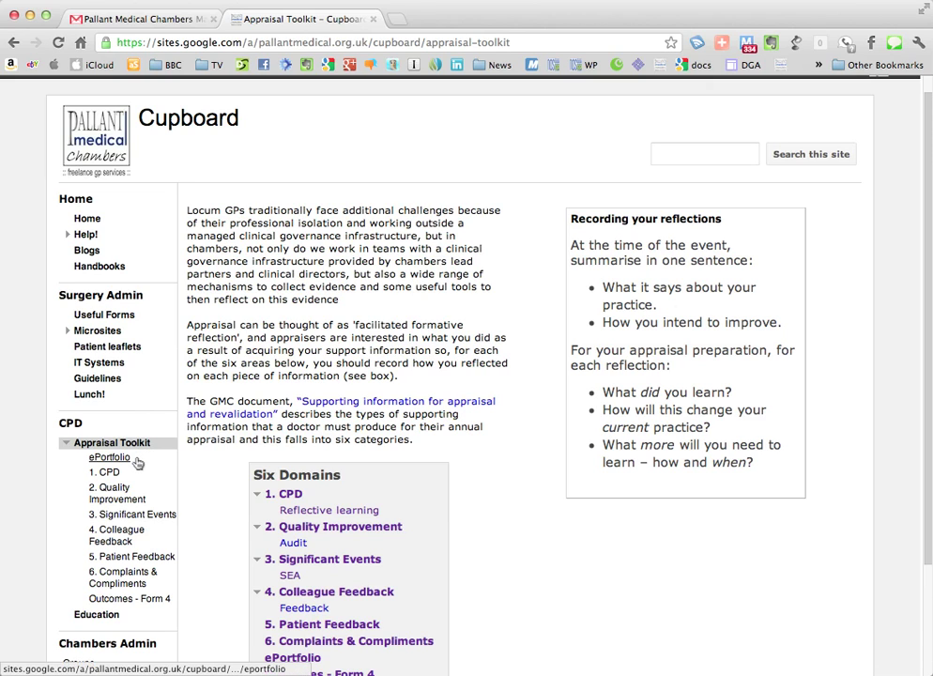
left_click(126, 460)
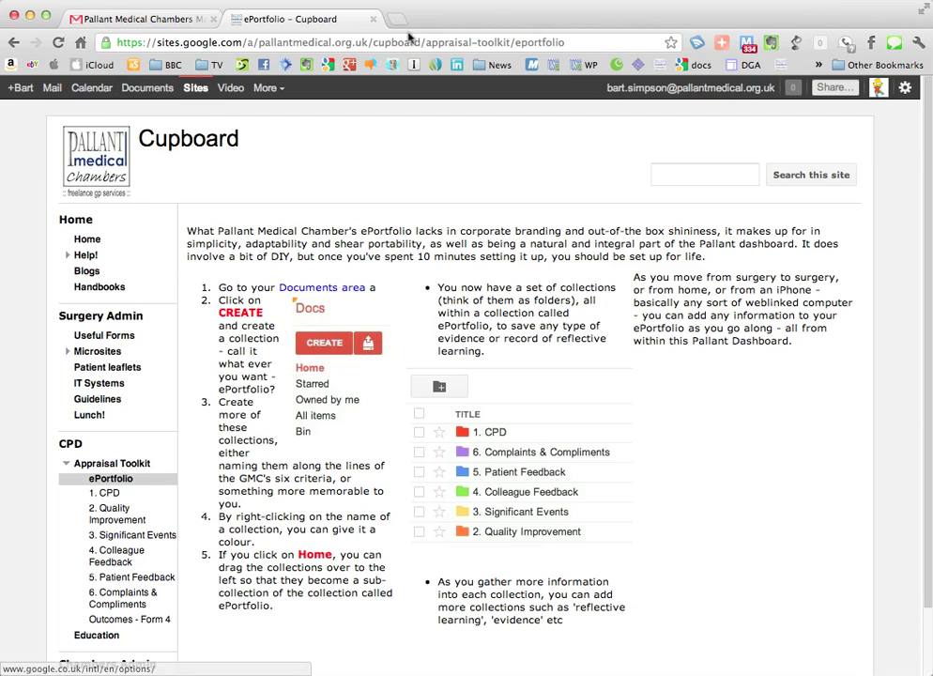
left_click(148, 90)
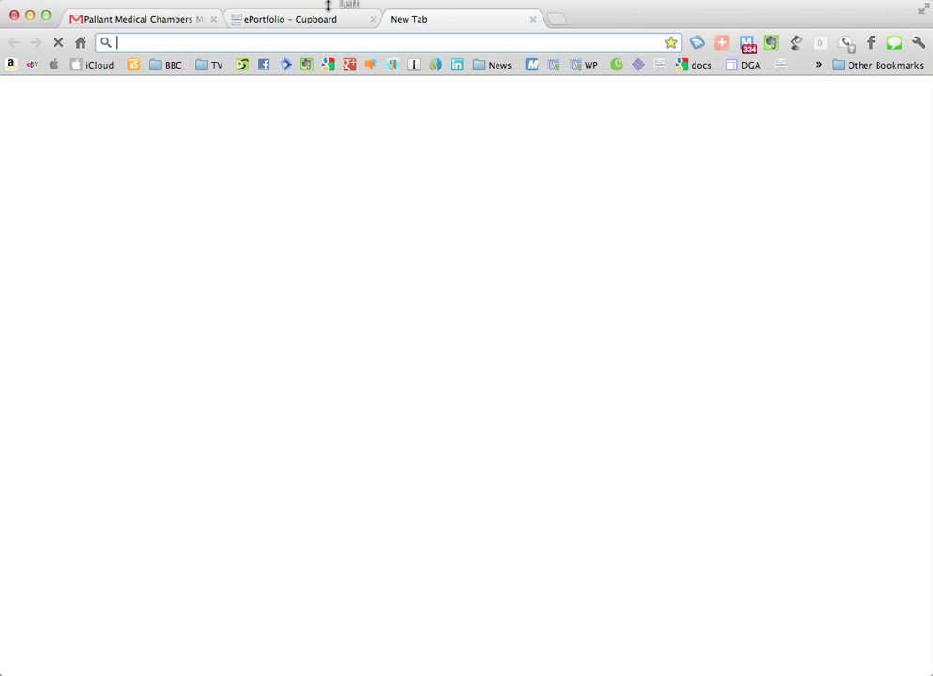
Step: Open Docs, postpone the promotion popup, and list ePortfolio's four coloured sub-collections
left_click(334, 13)
left_click(139, 89)
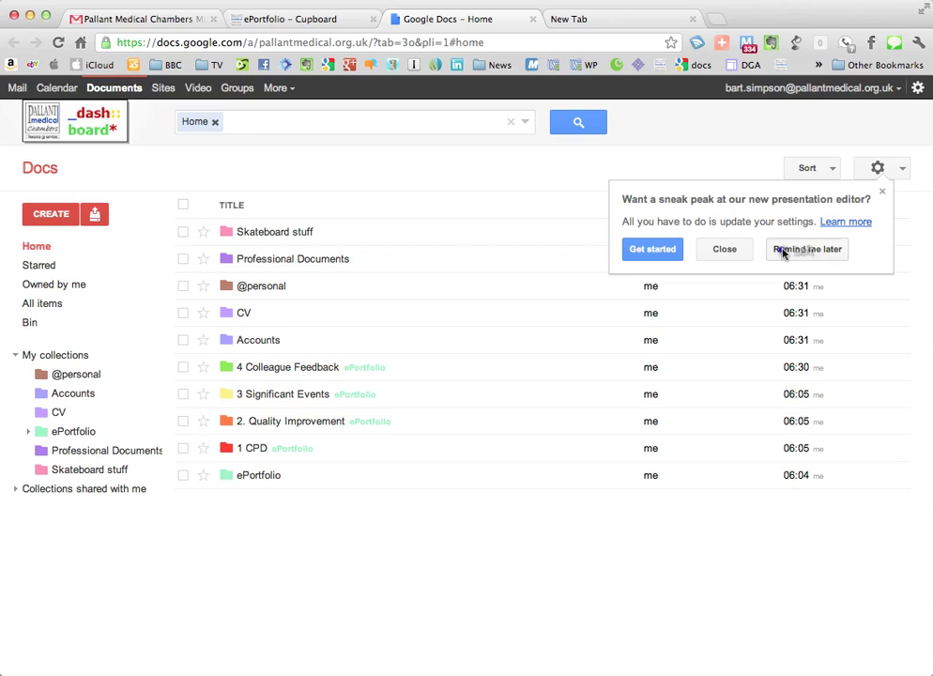
left_click(784, 253)
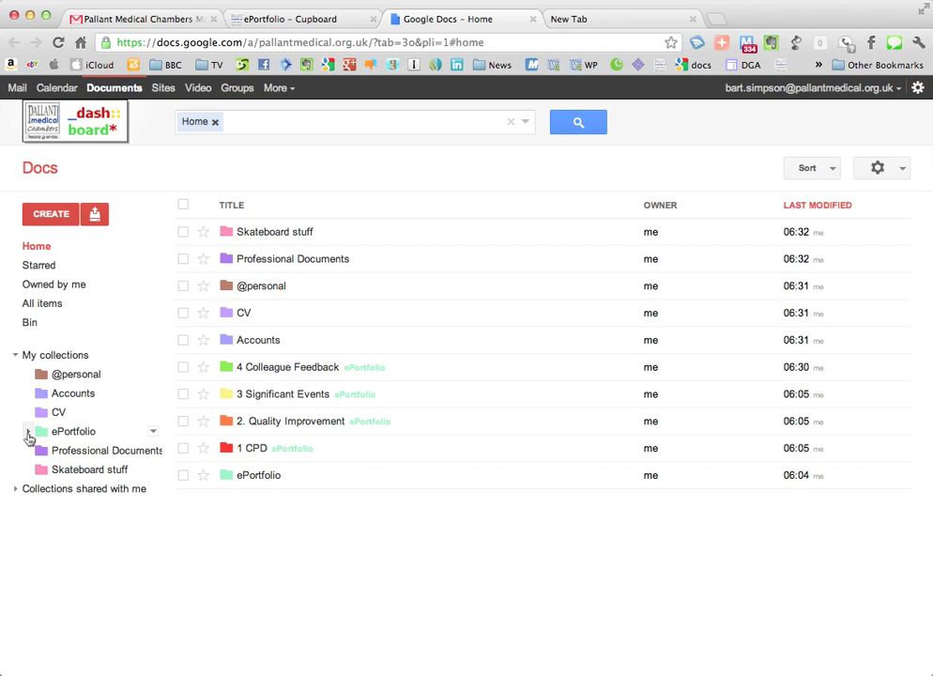
left_click(29, 434)
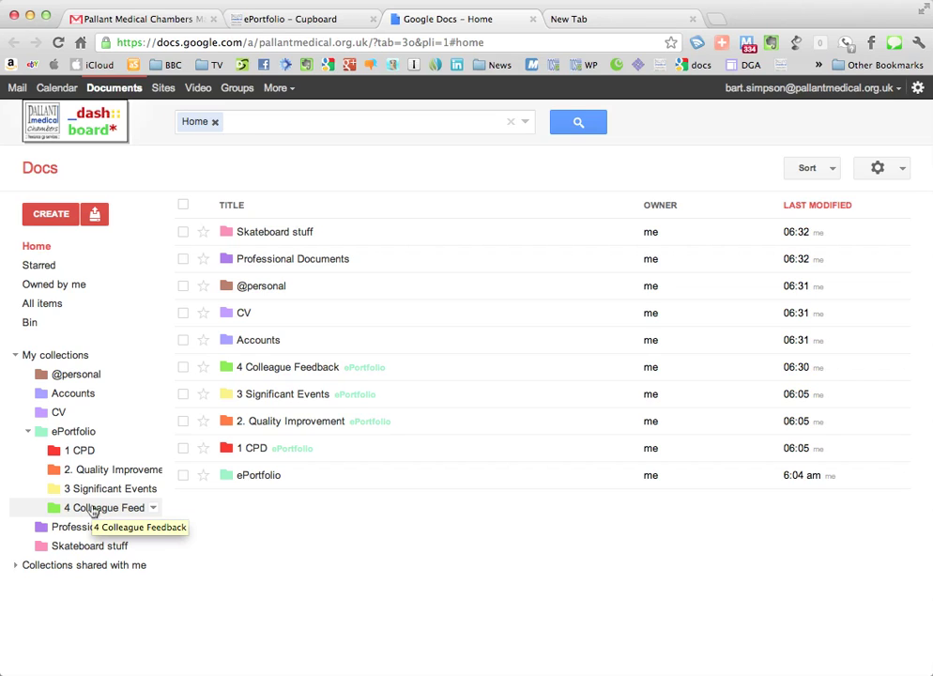
left_click(76, 433)
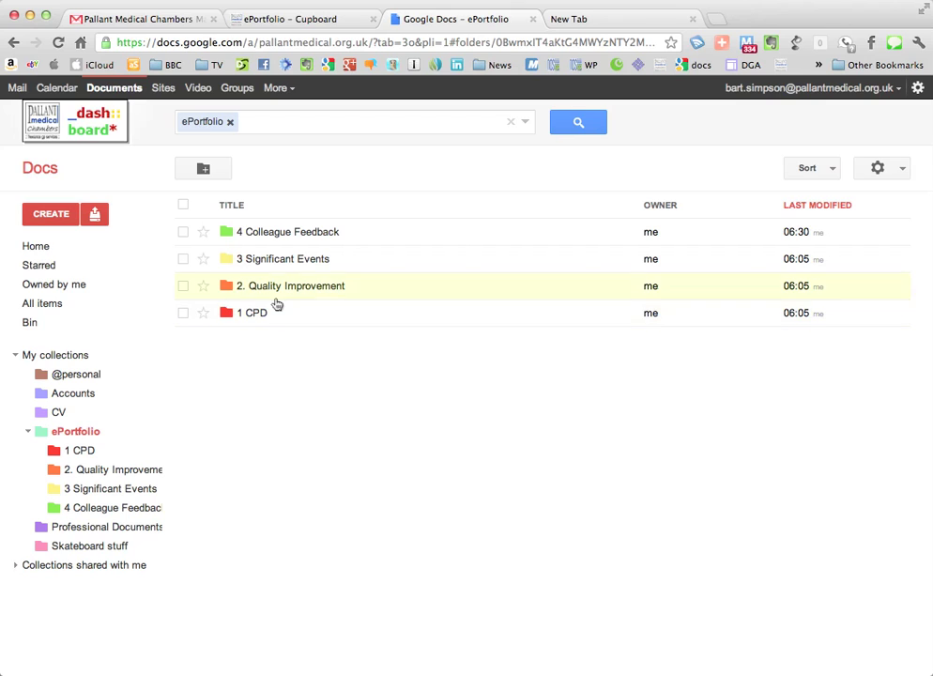
Step: Create a '5 Patient Feedback' collection in ePortfolio and return to ePortfolio
left_click(206, 174)
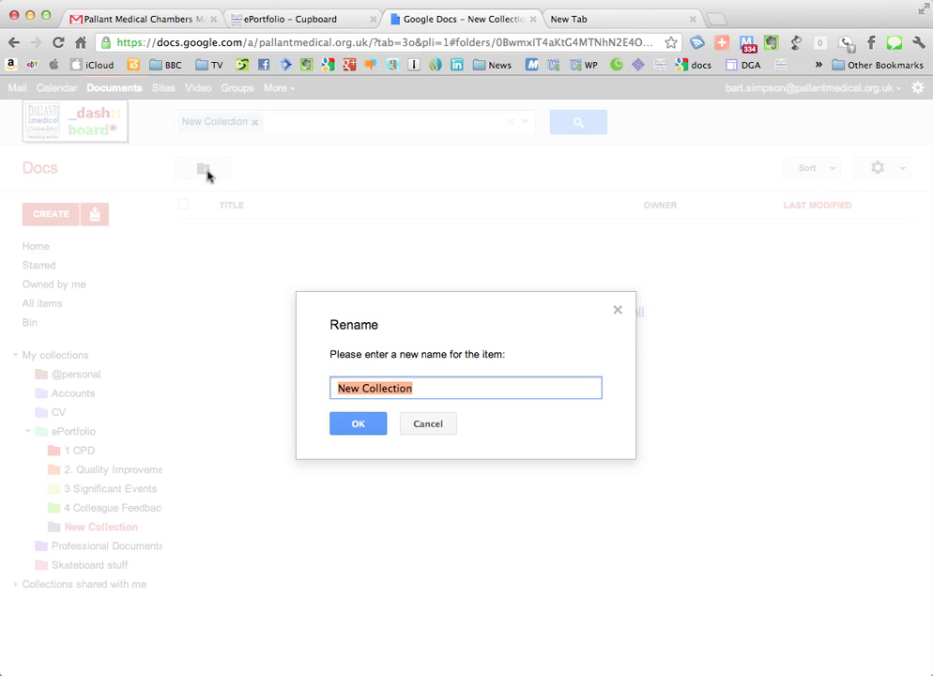
type("5 Patient Feedback")
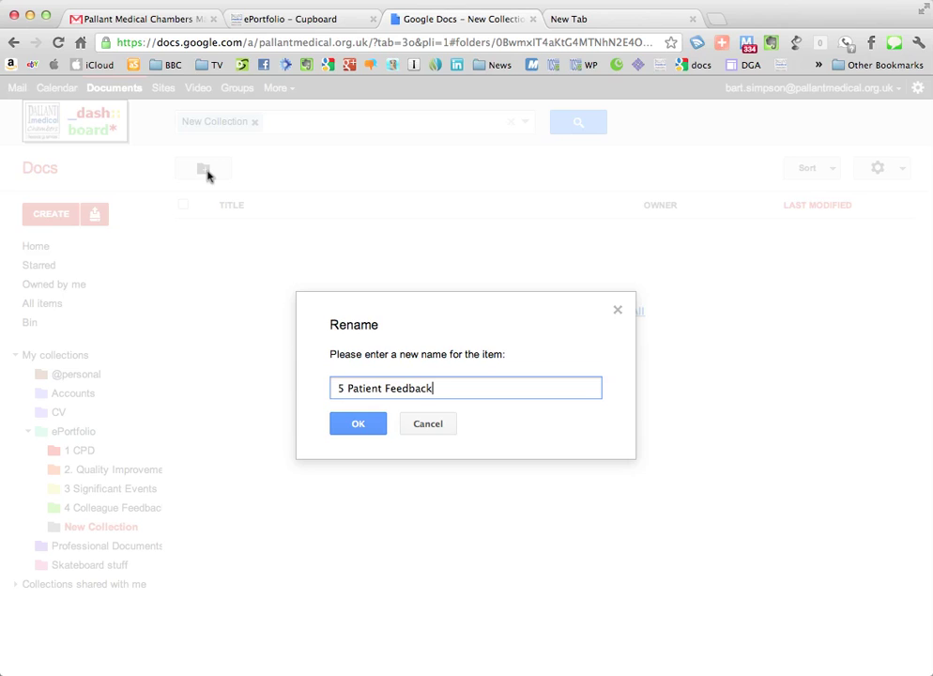
left_click(378, 428)
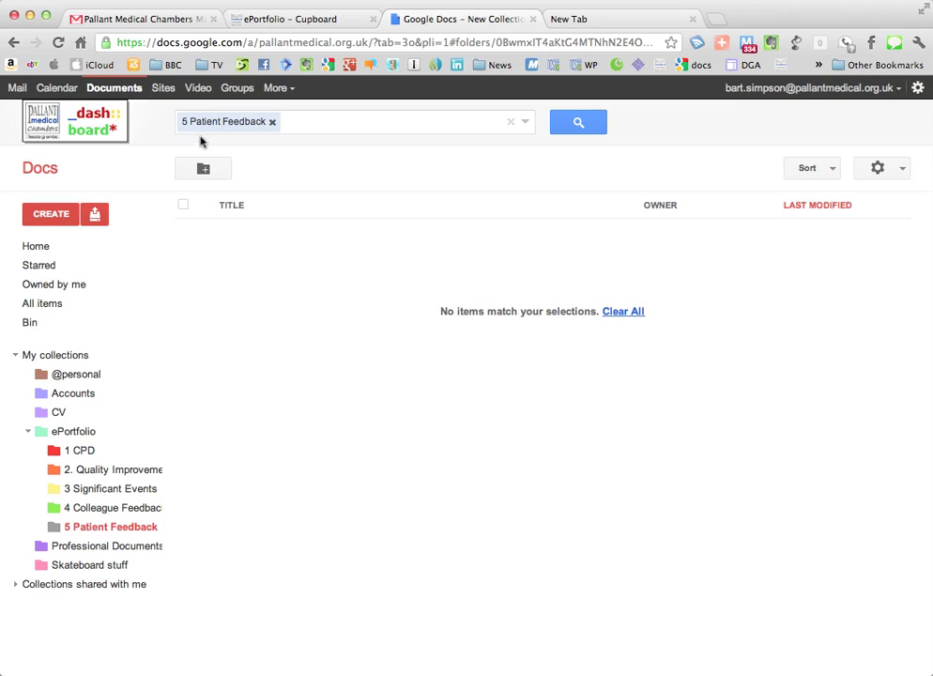
left_click(81, 434)
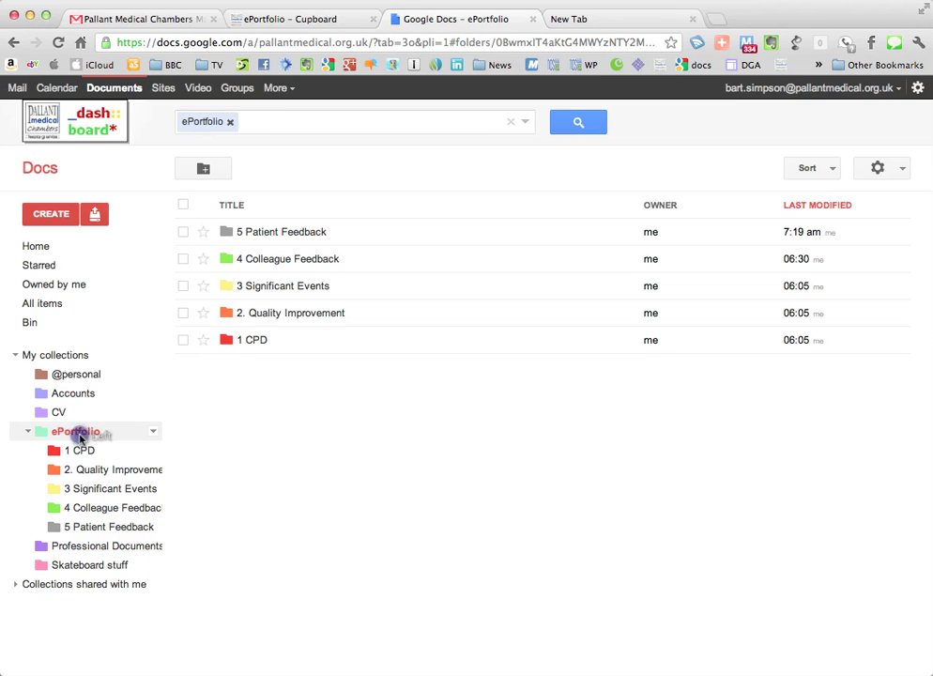
Step: Create a '6 Complaints & Compliments' collection inside ePortfolio
left_click(210, 169)
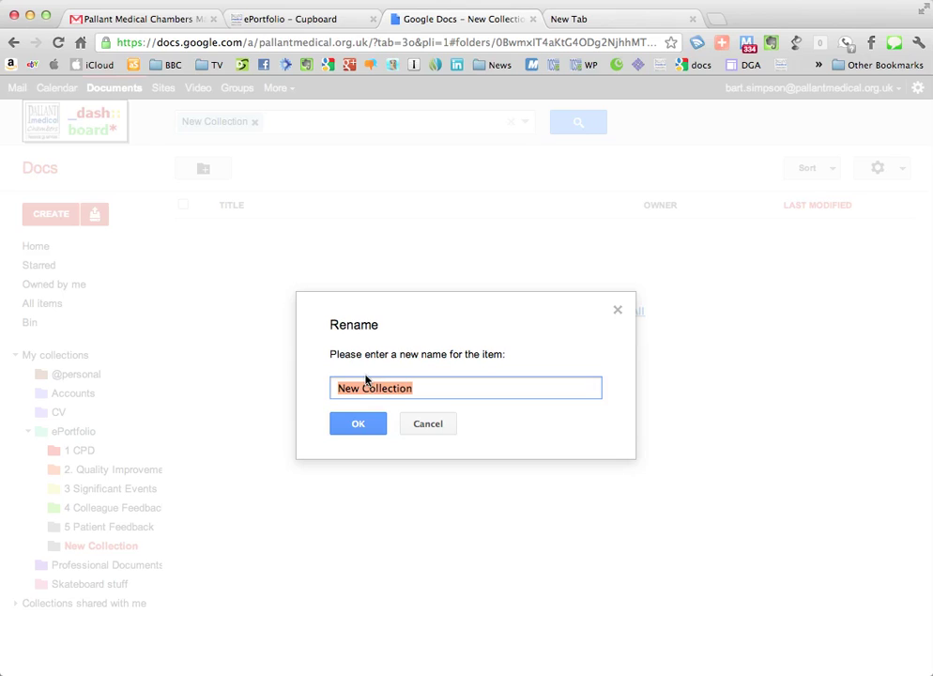
type("6")
left_click(364, 428)
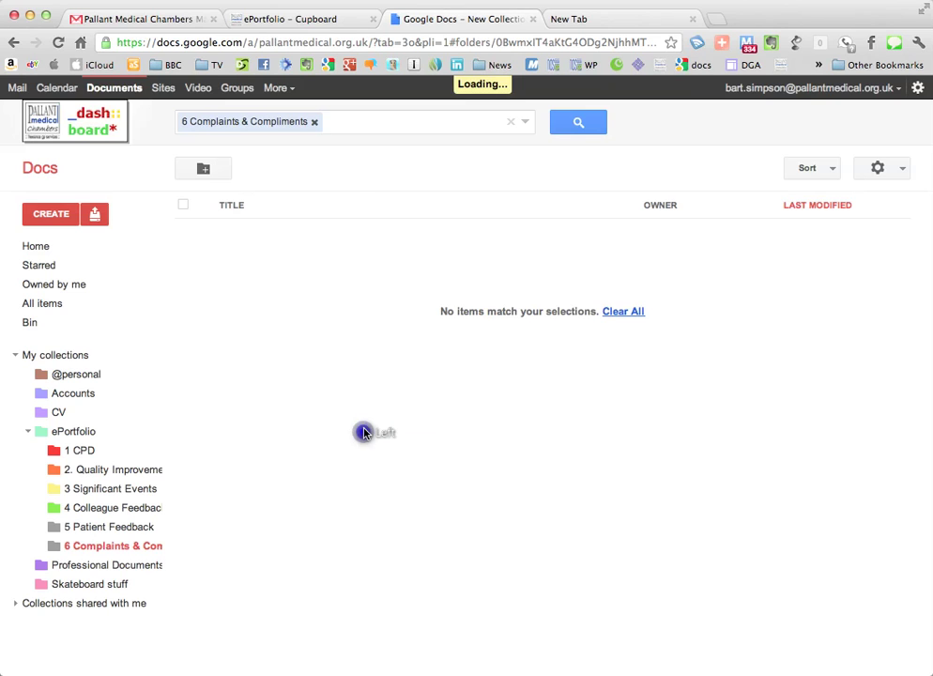
Step: Colour 5 Patient Feedback Rainy sky blue and 6 Complaints & Compliments Toy eggplant purple
right_click(131, 532)
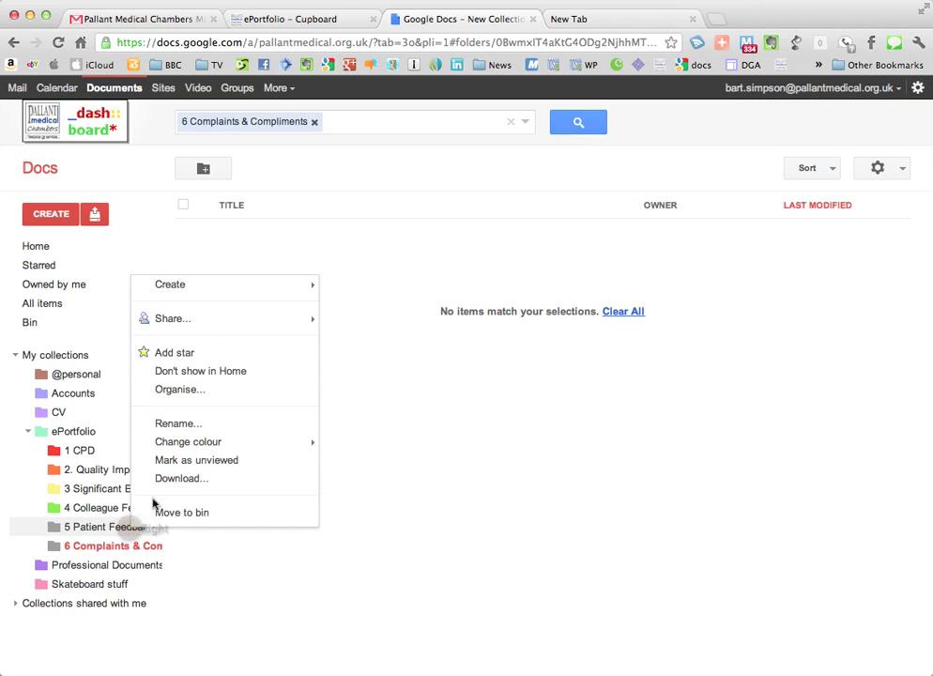
mouse_move(183, 446)
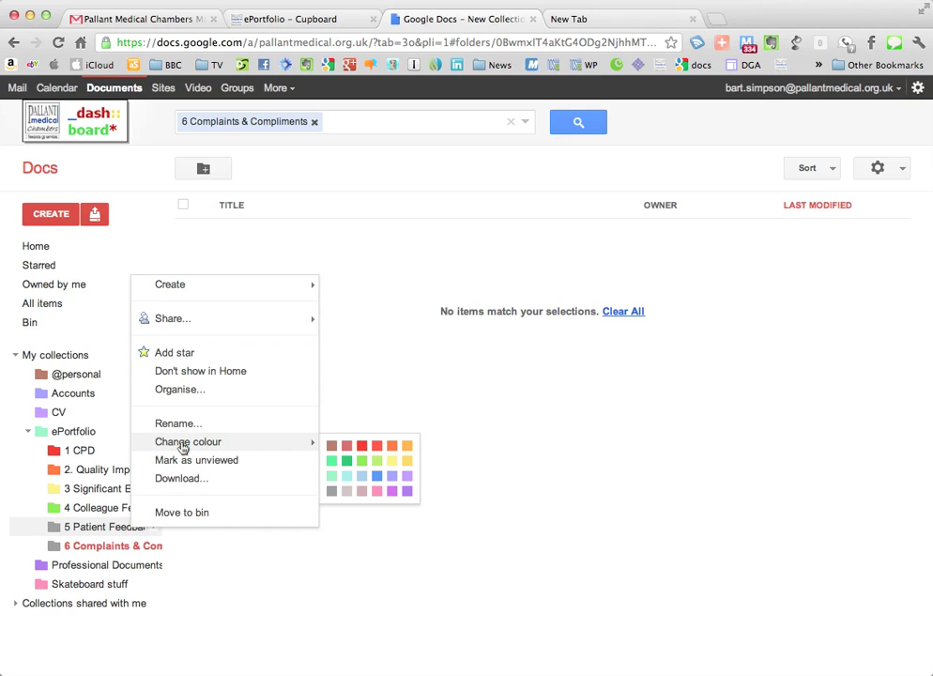
left_click(384, 478)
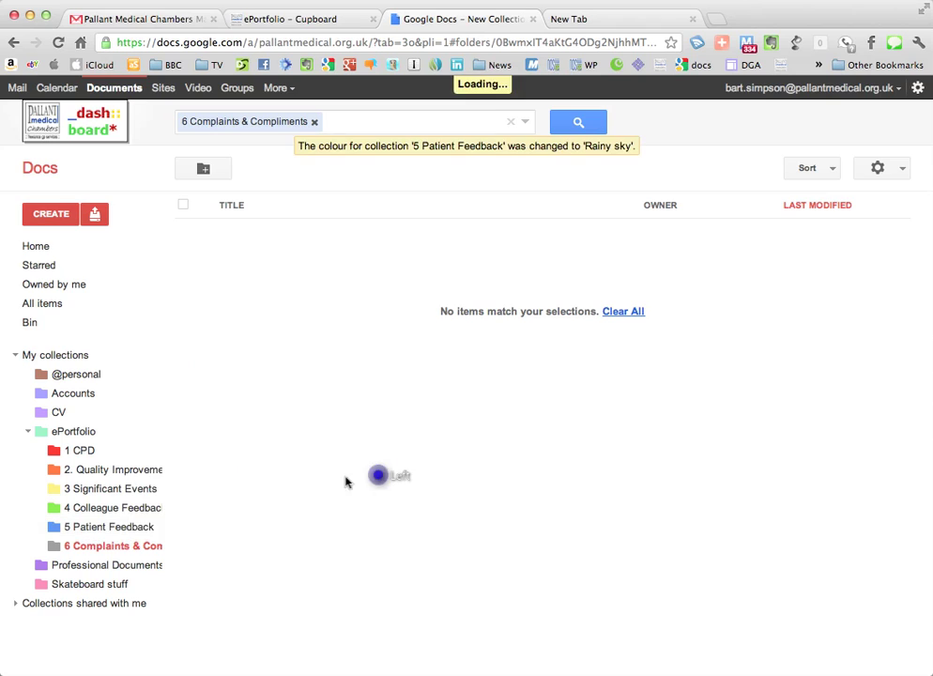
right_click(92, 550)
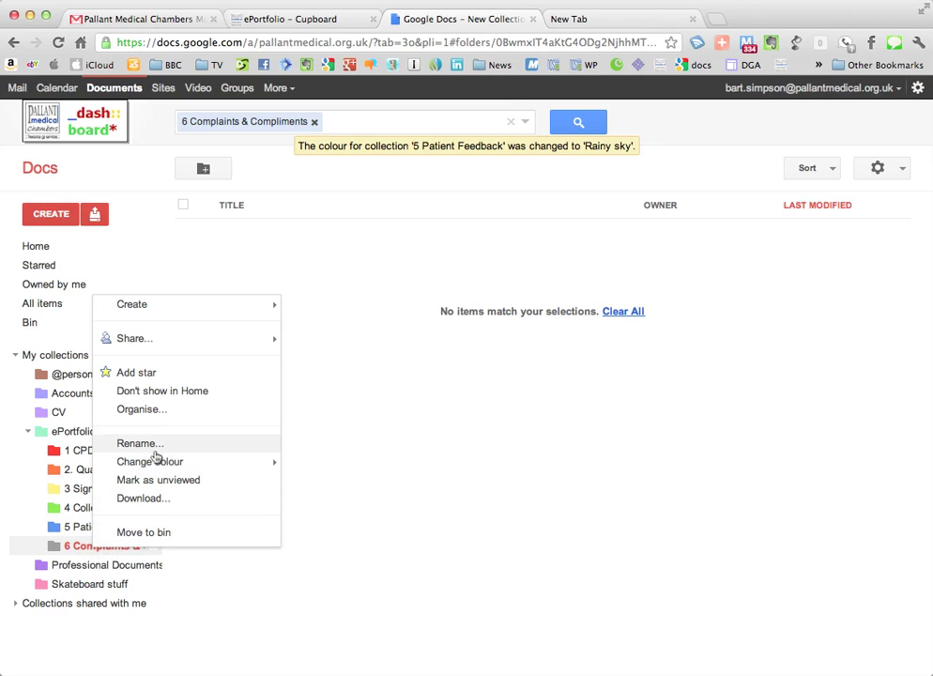
mouse_move(156, 467)
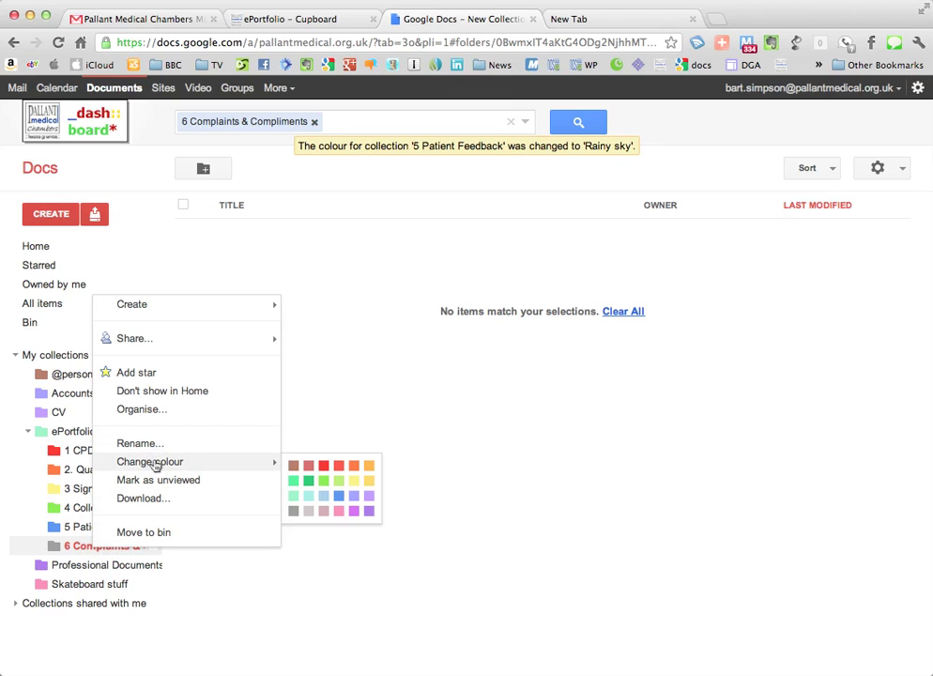
left_click(369, 510)
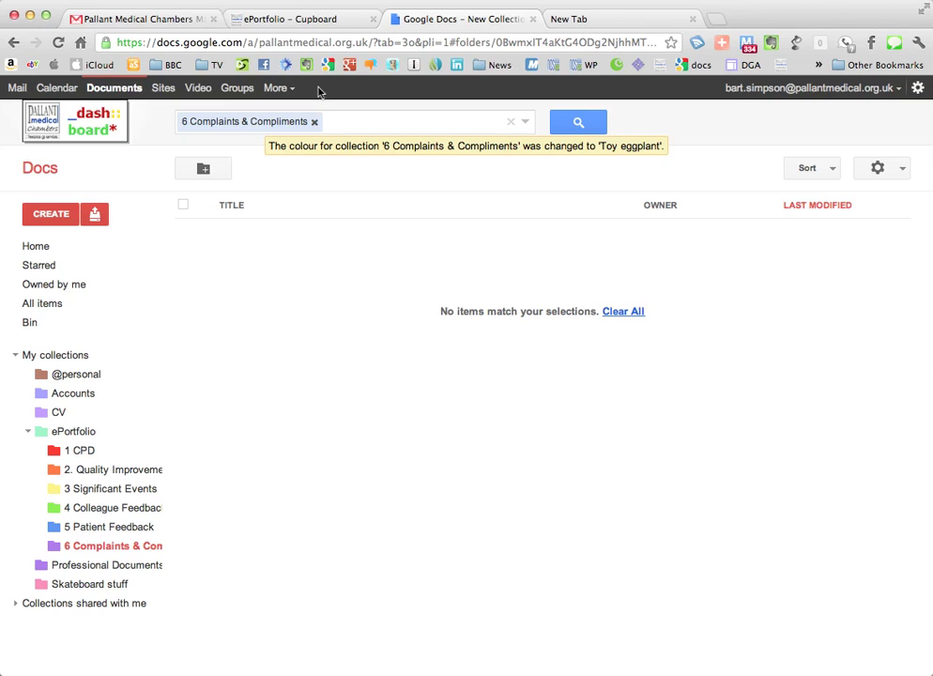
left_click(292, 21)
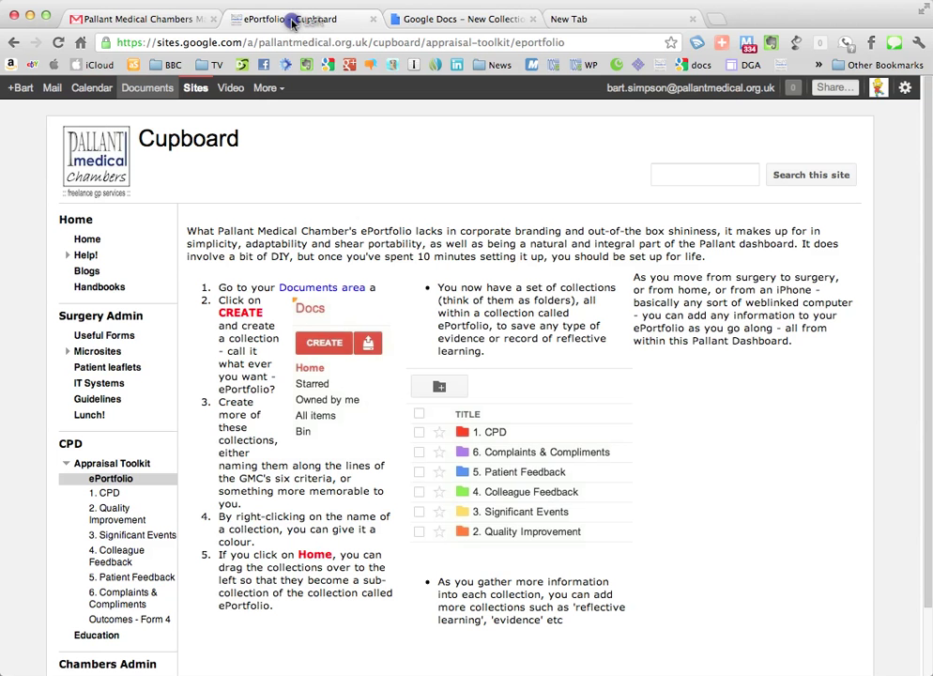
Step: Open the Cupboard site's 1. CPD page with its reflective learning forms
left_click(105, 492)
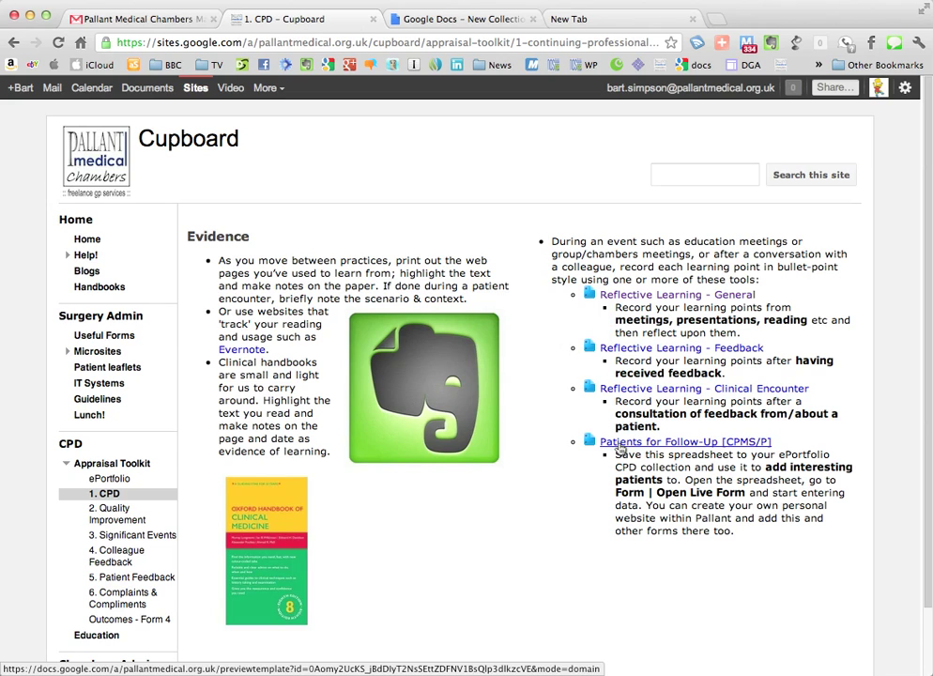
Step: Open the Reflective Learning - General template and make an editable copy of cpms_lr_cpd_learning_reflection_points
left_click(694, 298)
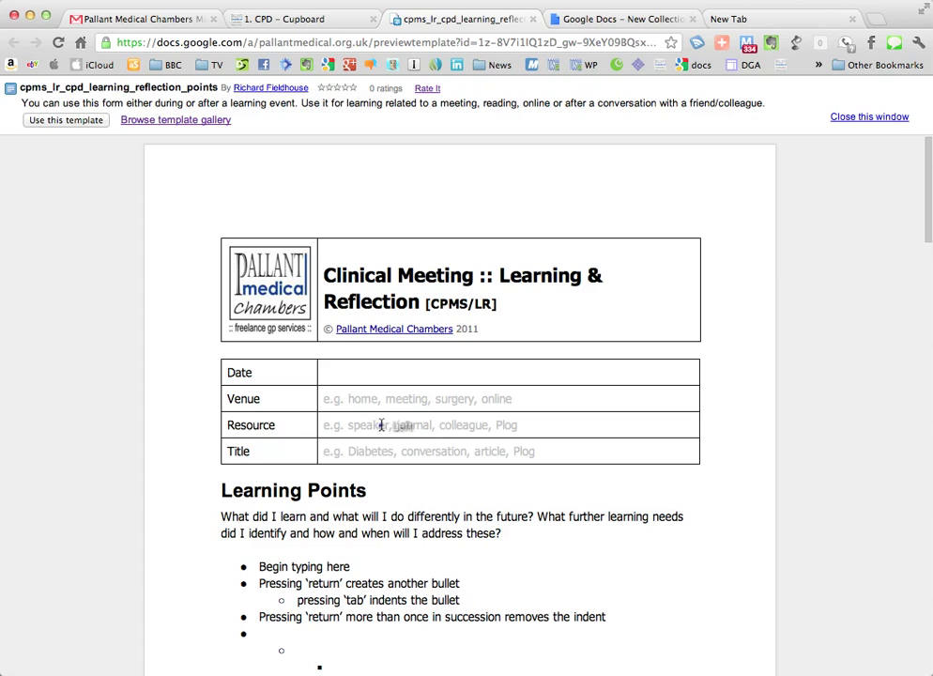
left_click(380, 425)
left_click(381, 450)
left_click(83, 120)
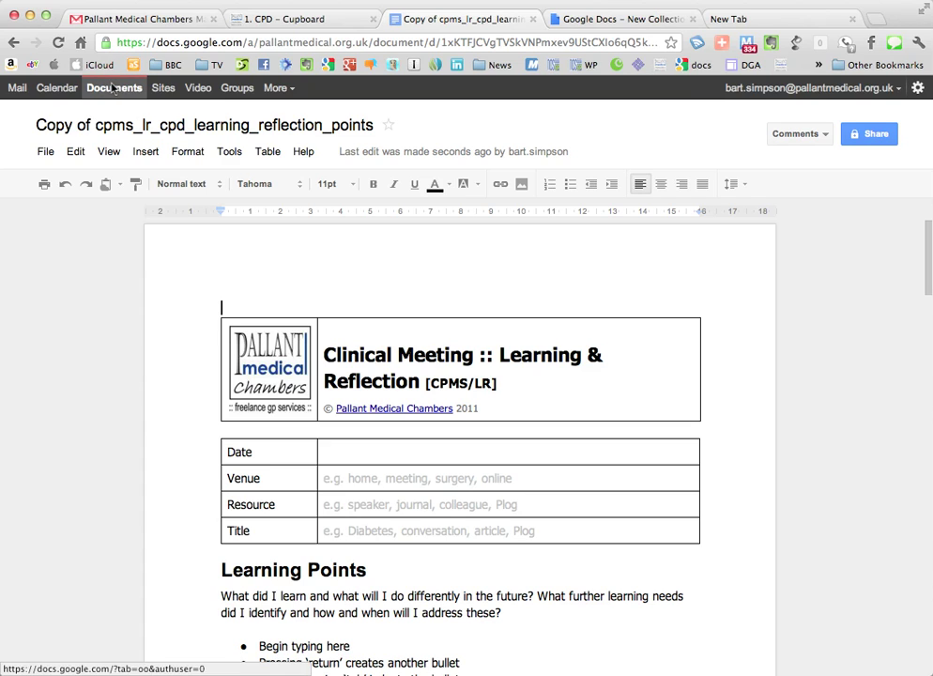
Step: Rename the copied reflection document via its title to '2012 01 11 respiratory'
left_click(131, 126)
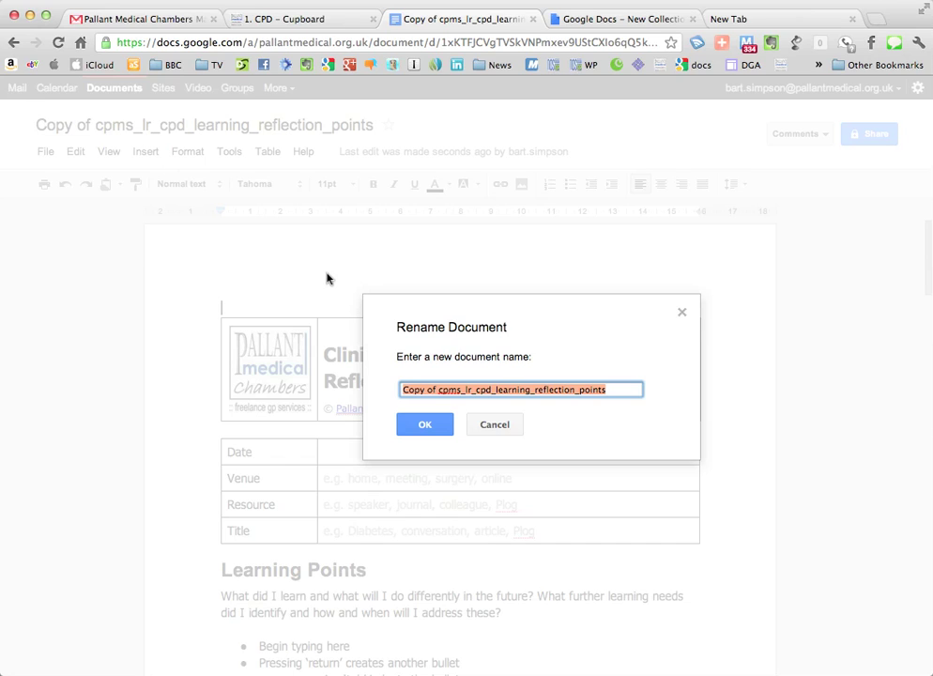
type("2012")
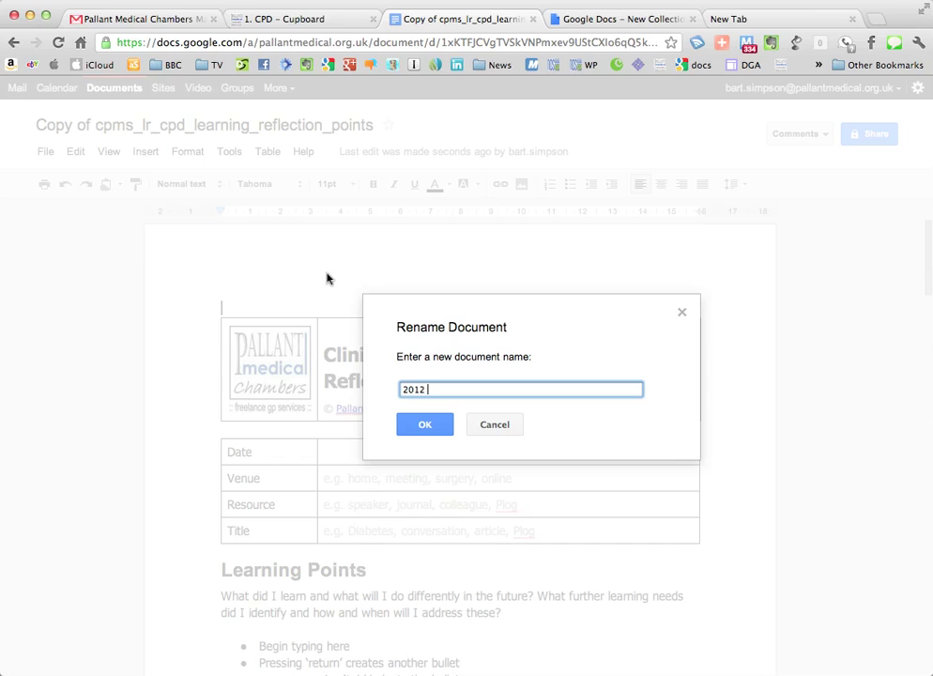
type(" 01 11")
type("respiratory")
left_click(428, 428)
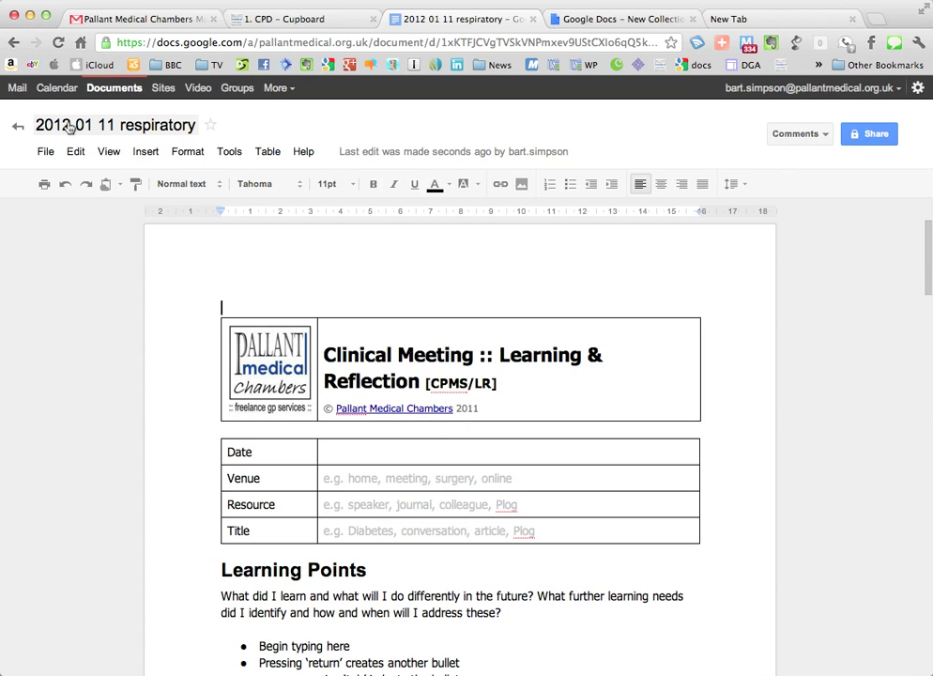
Step: Step through the Date, Venue, Resource and Title cells, then select the sample Learning Points bullets
left_click(397, 450)
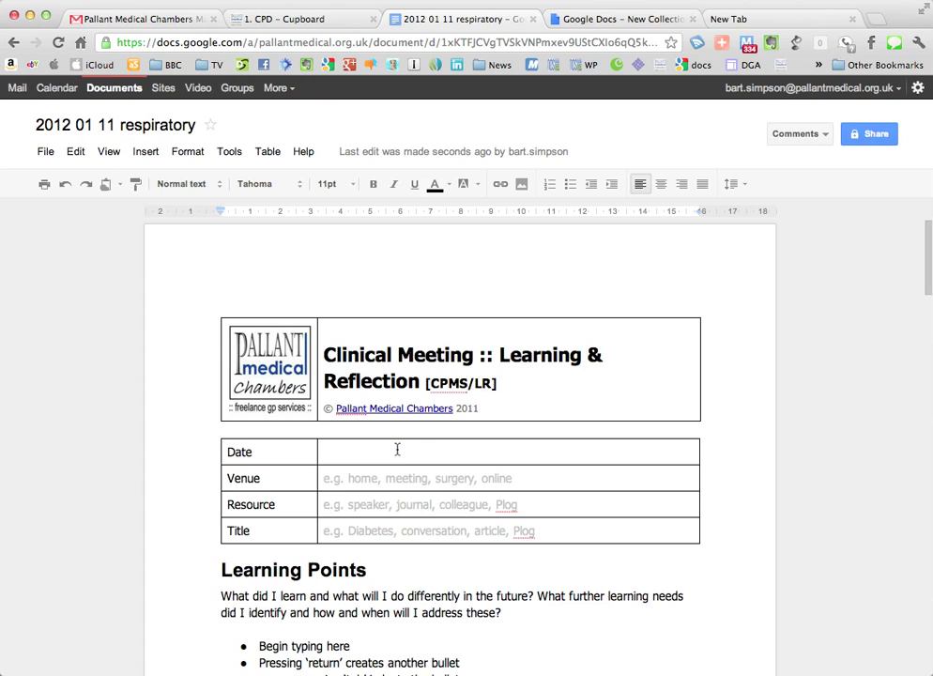
left_click(396, 477)
left_click(411, 504)
left_click(408, 530)
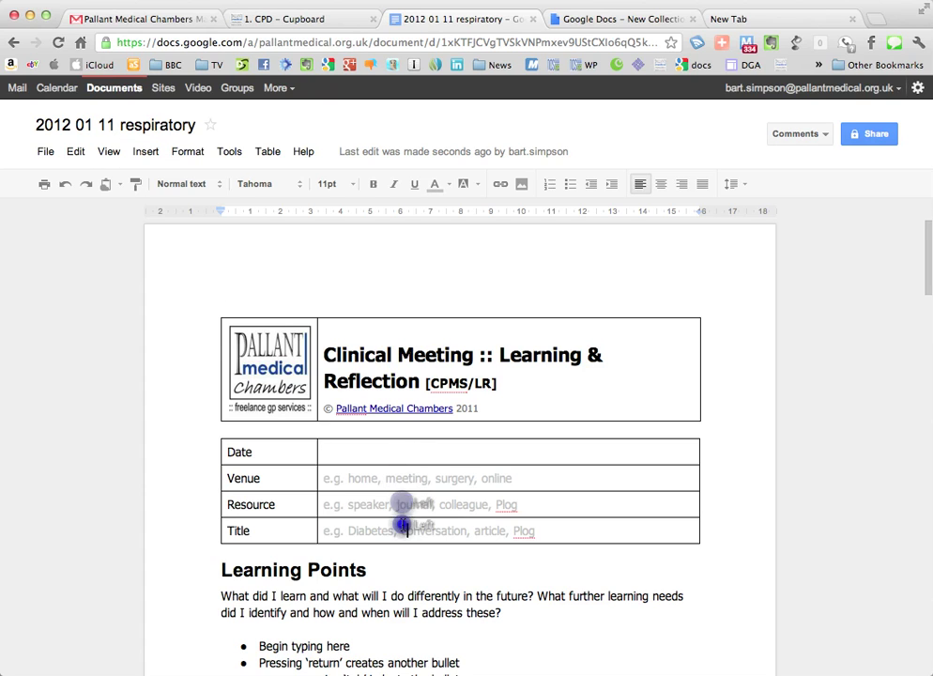
scroll(401, 572, "down", 2)
scroll(402, 524, "down", 2)
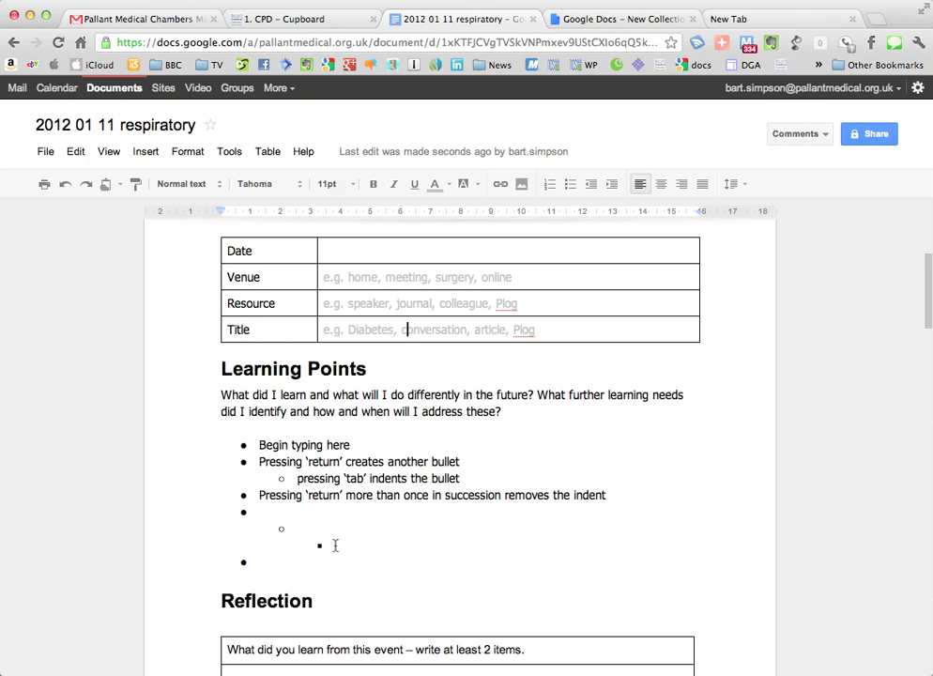
left_click_drag(323, 561, 254, 448)
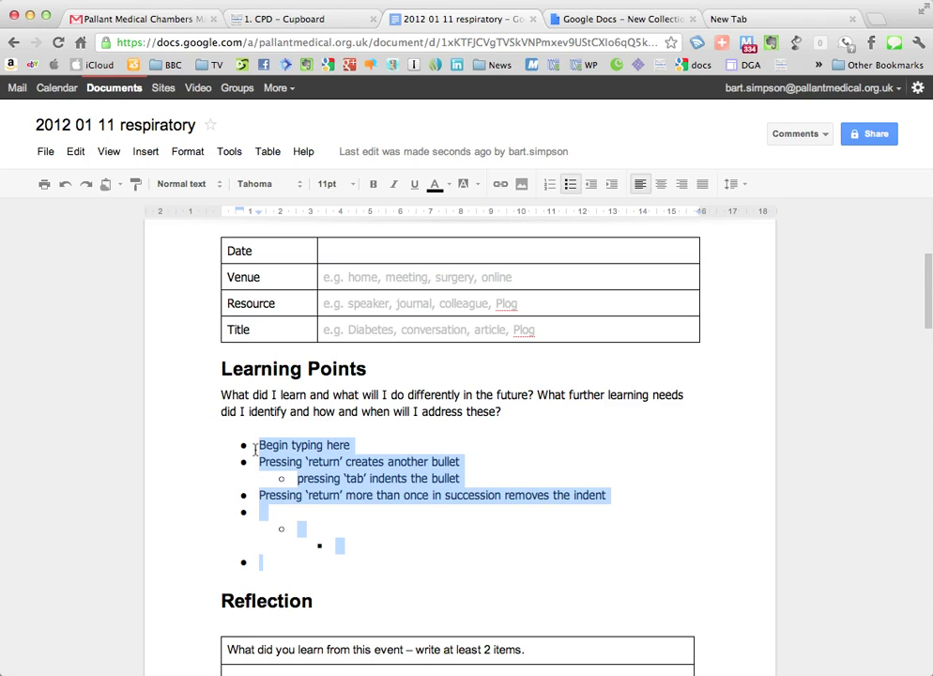
Step: Replace the sample bullets with a single 'New treatent' bullet
type("New tre")
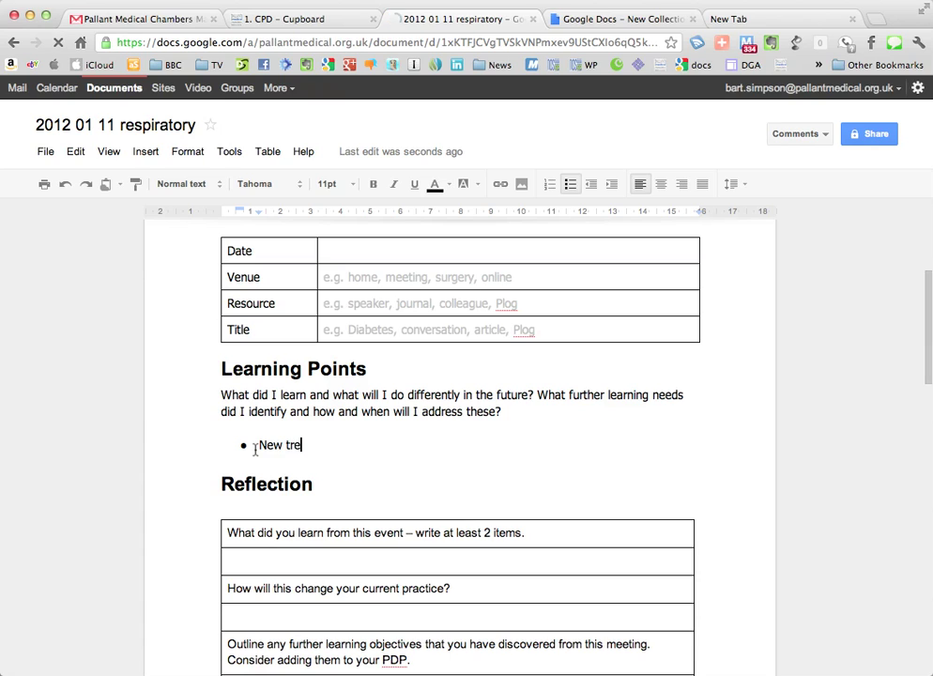
type("atent")
key("Return")
key("Tab")
type("a")
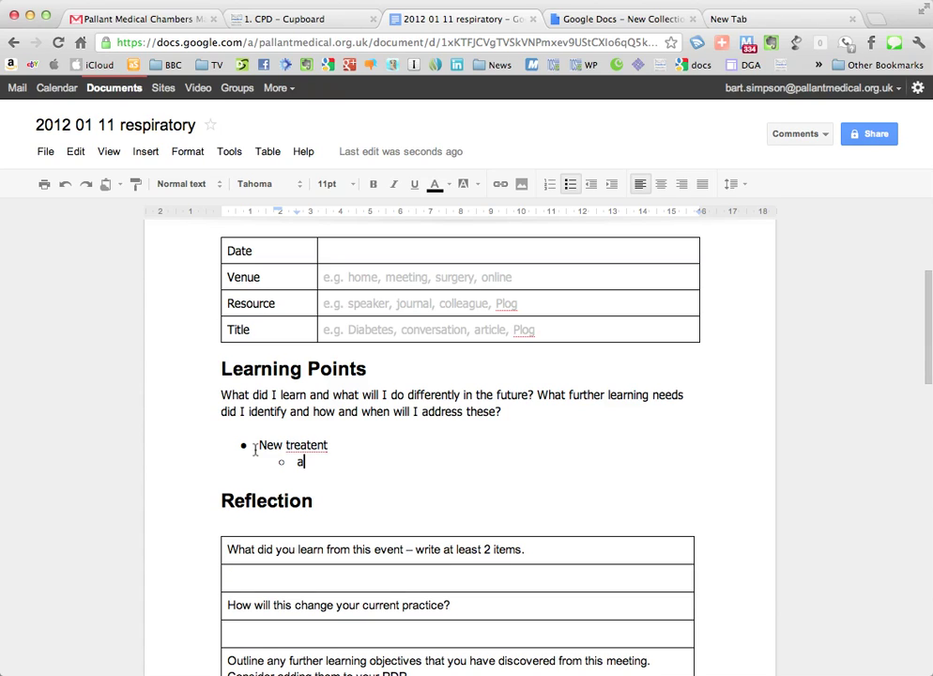
key("BackSpace")
key("BackSpace")
key("BackSpace")
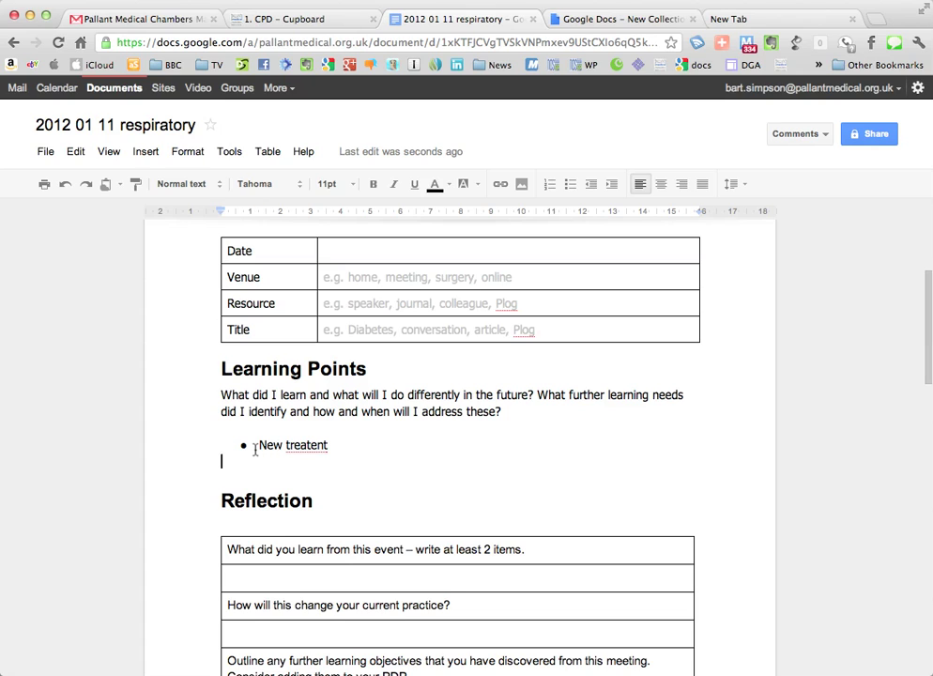
key("BackSpace")
Step: Add an indented sub-point 'jdjdjd' under New treatent, with a top-level bullet line after it
key("Return")
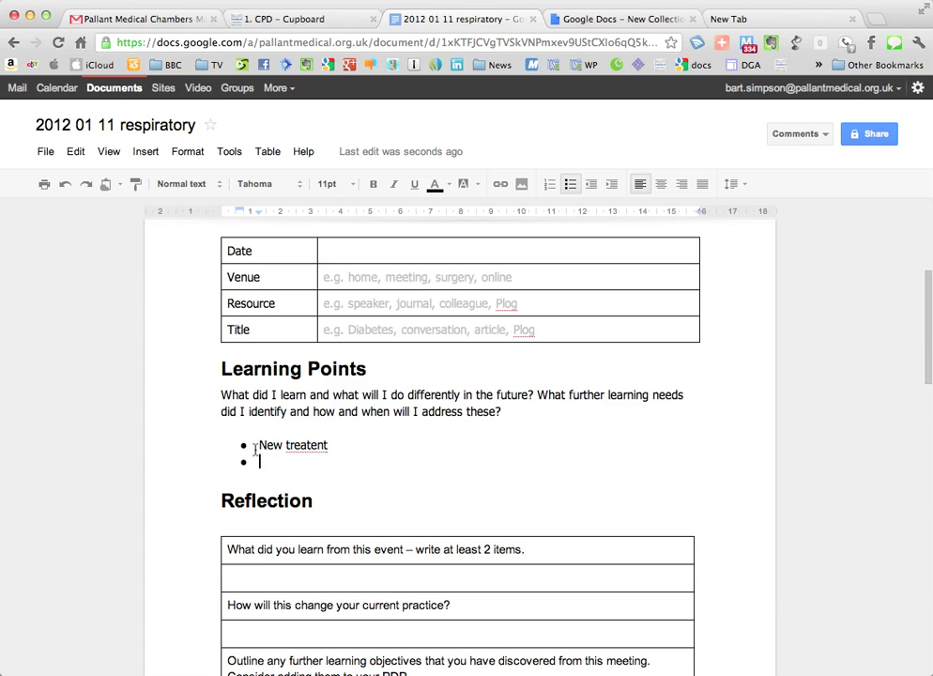
key("Tab")
type("jdjdjd")
key("Return")
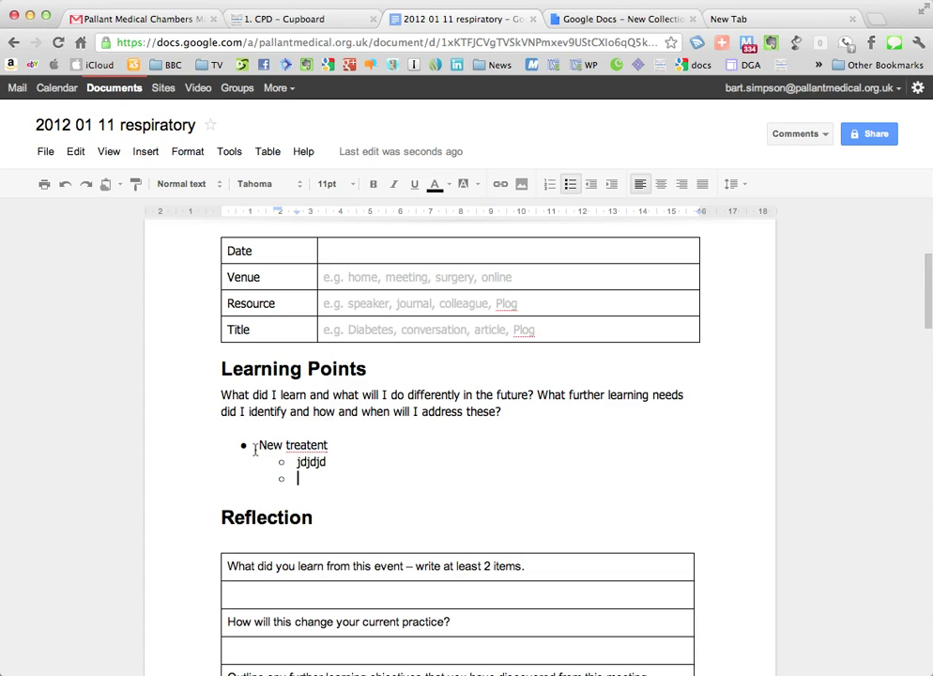
key("shift+Tab")
Step: Review the Reflection table and QR section, then go back to the Documents home list
scroll(325, 442, "down", 1)
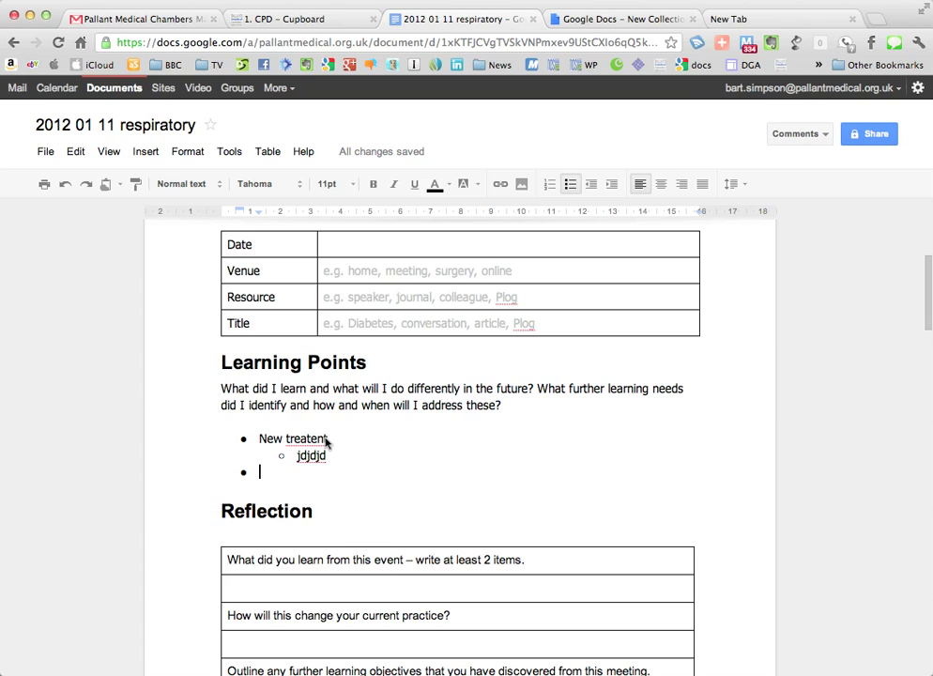
scroll(325, 383, "down", 4)
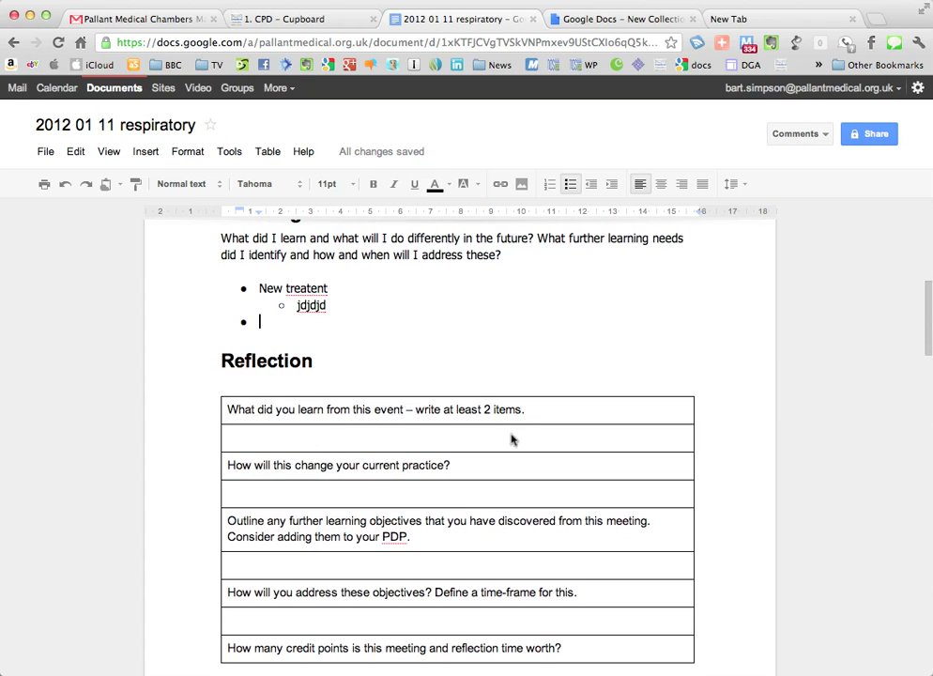
scroll(403, 502, "down", 4)
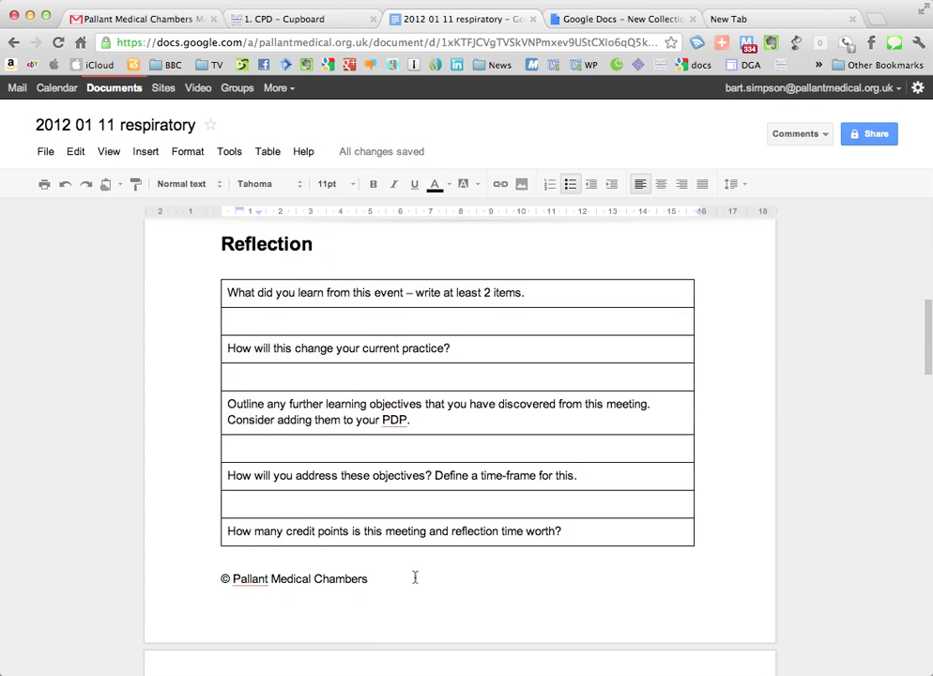
left_click(390, 486)
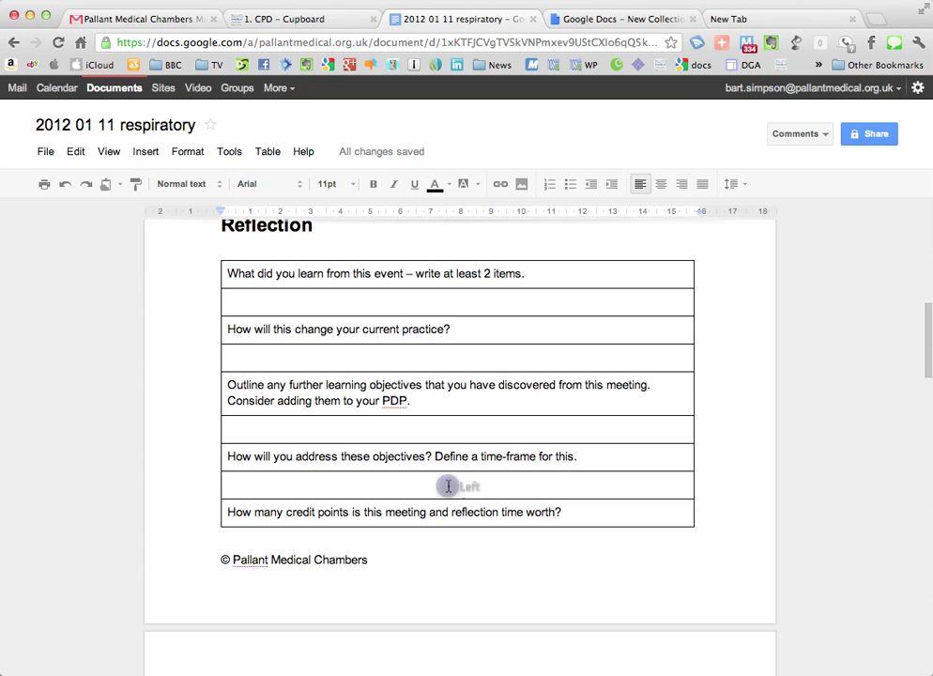
scroll(448, 485, "down", 10)
scroll(448, 485, "down", 2)
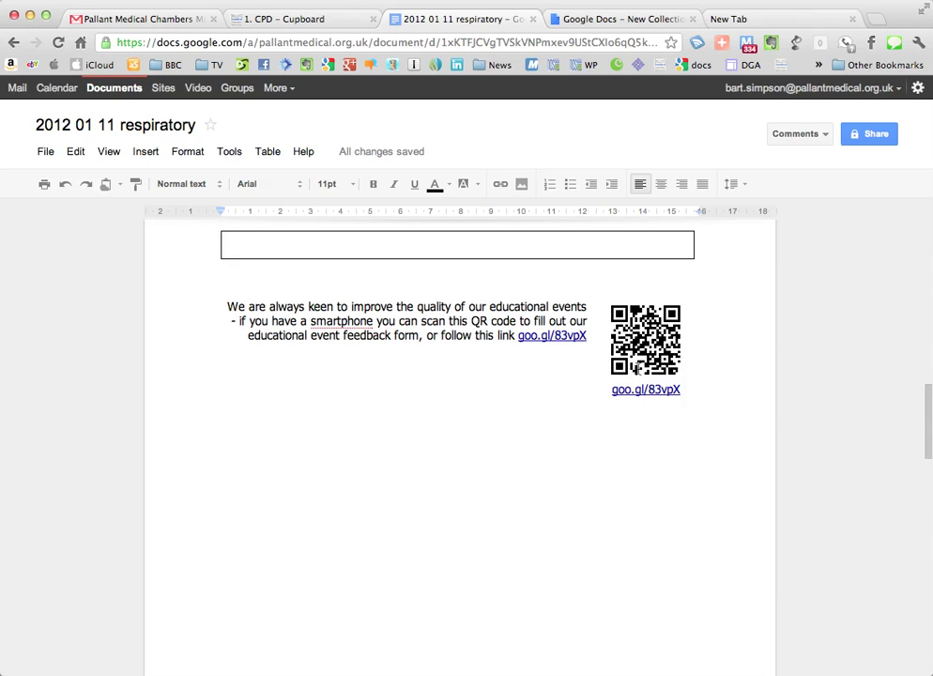
scroll(633, 385, "up", 5)
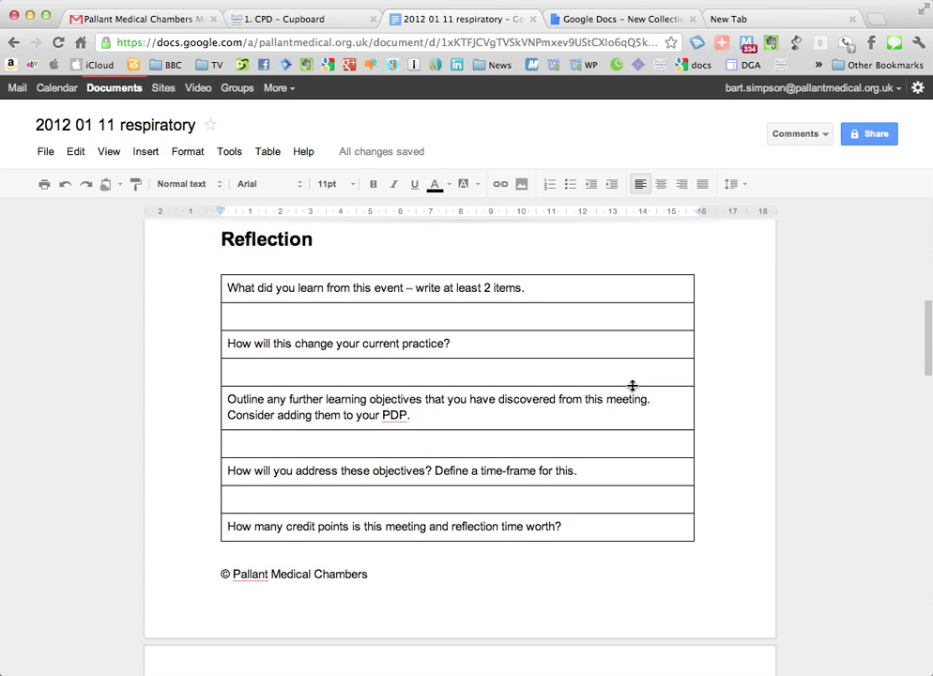
scroll(633, 385, "up", 15)
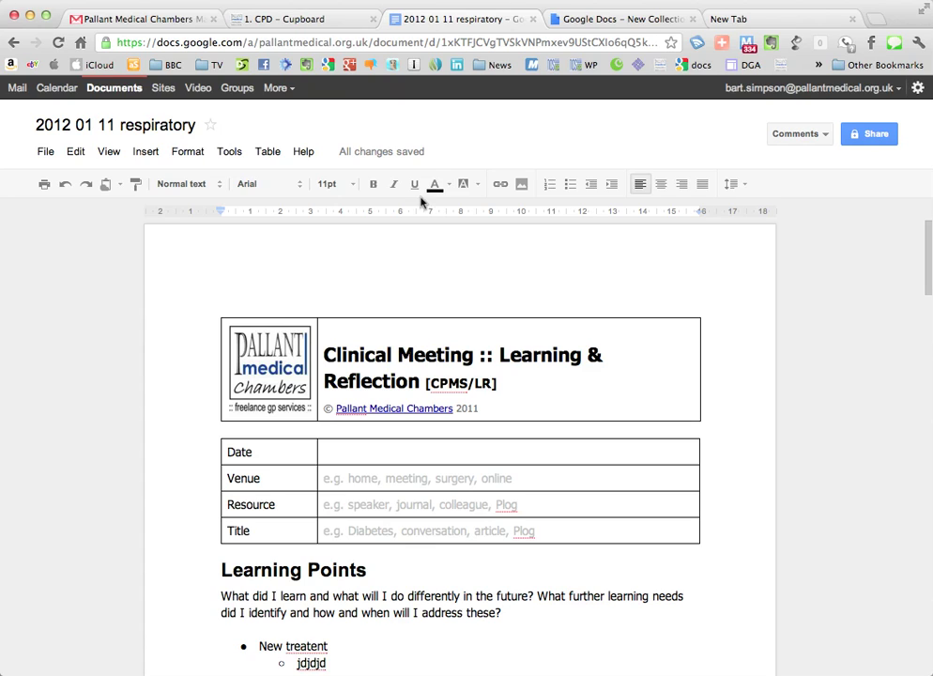
left_click(132, 94)
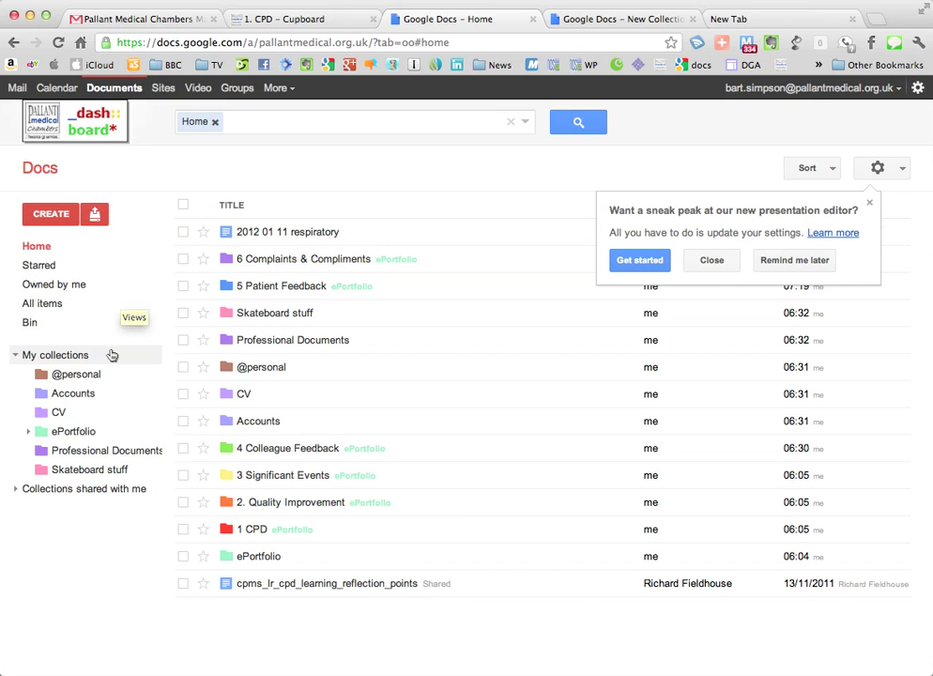
Step: Move 2012 01 11 respiratory into ePortfolio's 1 CPD collection, open it, and dismiss the announcement popup
left_click(29, 431)
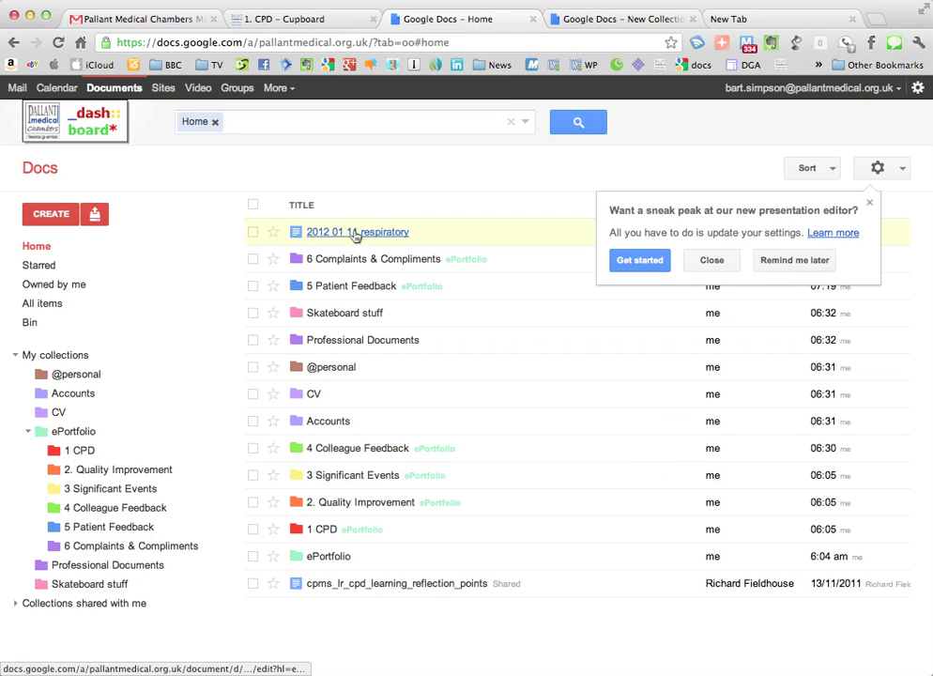
left_click_drag(357, 235, 81, 454)
left_click_drag(77, 454, 75, 451)
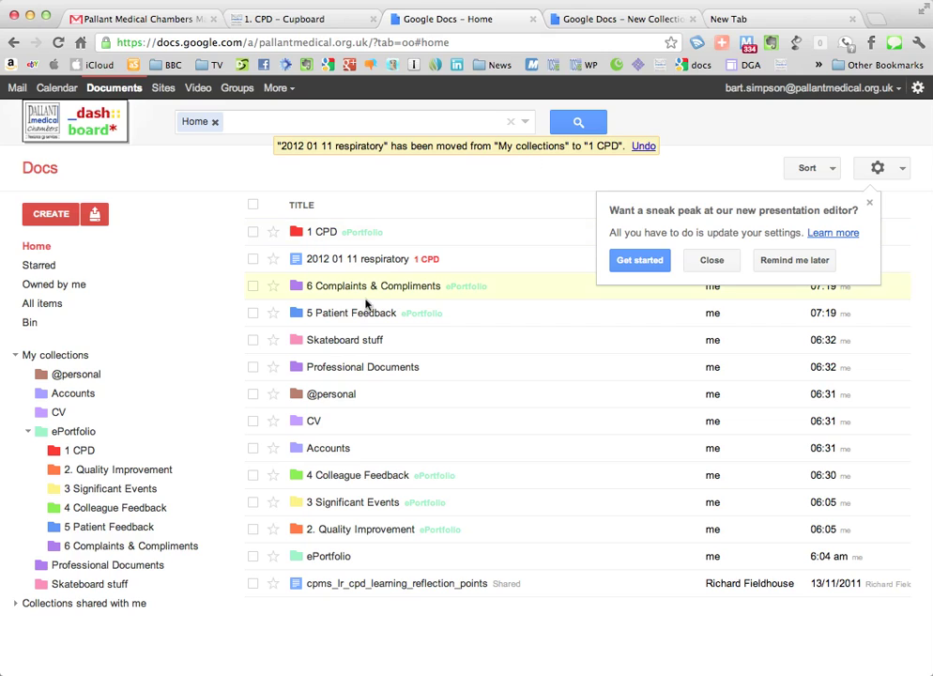
left_click(80, 452)
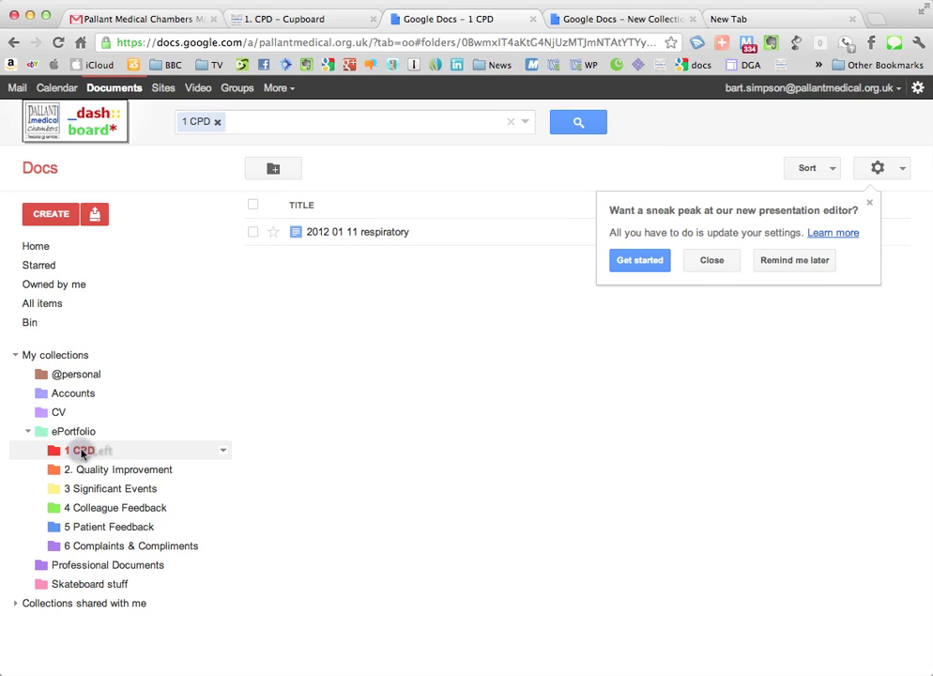
left_click(774, 265)
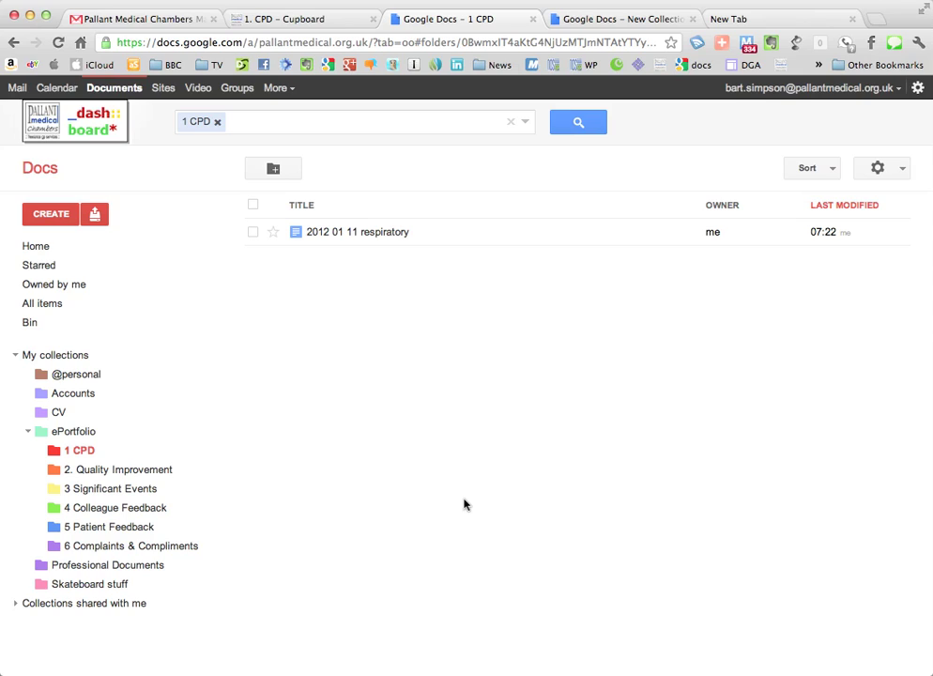